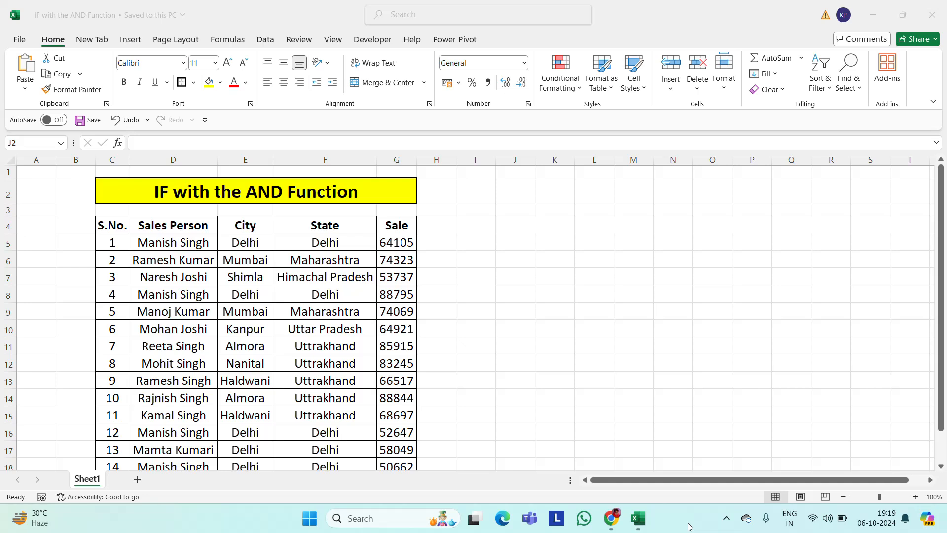
{"action": "left_click", "coordinate": [176, 225]}
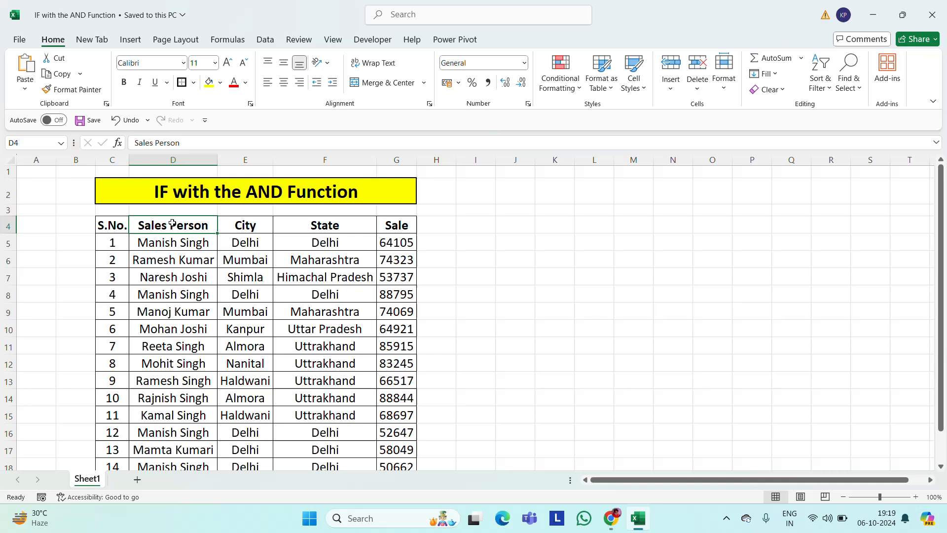
{"action": "left_click", "coordinate": [255, 223]}
{"action": "left_click", "coordinate": [322, 227]}
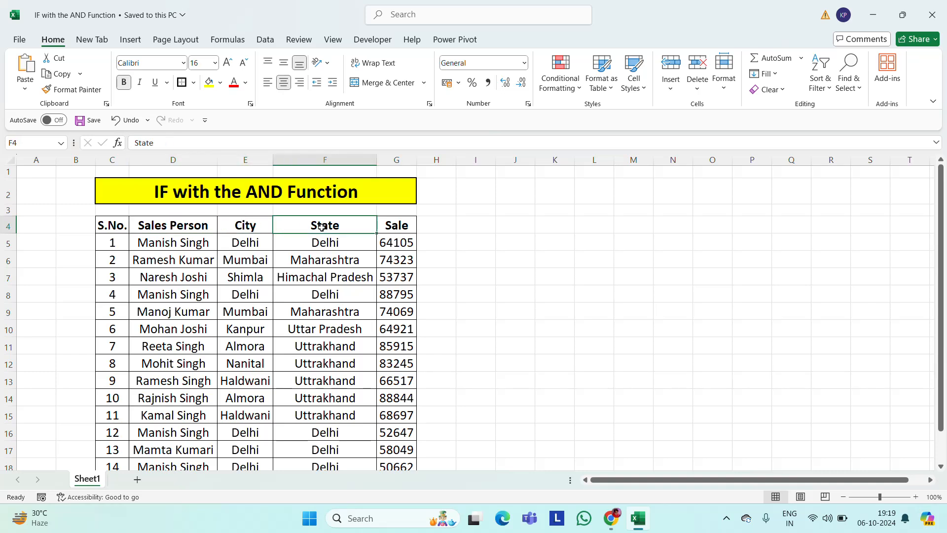
{"action": "left_click", "coordinate": [394, 229]}
{"action": "left_click", "coordinate": [161, 248]}
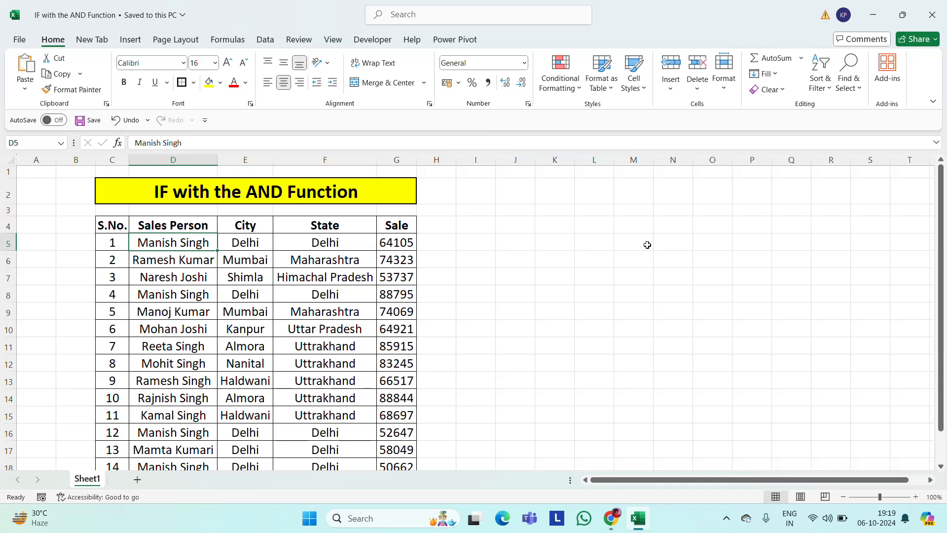
Step: Copy the Sales Person, City and State headings of the sales table to K4:M4
{"action": "left_click", "coordinate": [176, 219]}
{"action": "key", "text": "shift+Right"}
{"action": "key", "text": "shift+Right"}
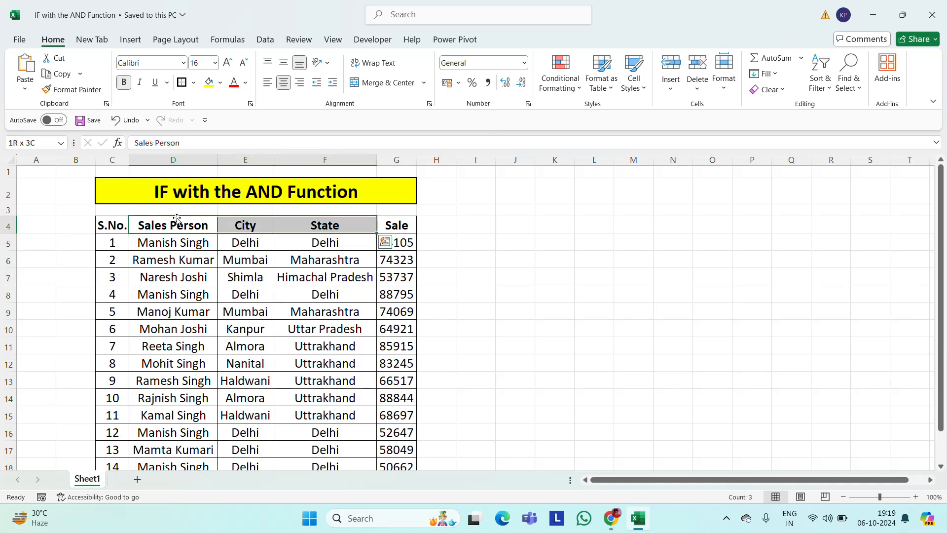
{"action": "key", "text": "ctrl+c"}
{"action": "key", "text": "Right"}
{"action": "key", "text": "Right"}
{"action": "key", "text": "Right"}
{"action": "key", "text": "Right"}
{"action": "key", "text": "Right"}
{"action": "key", "text": "Right"}
{"action": "key", "text": "Right"}
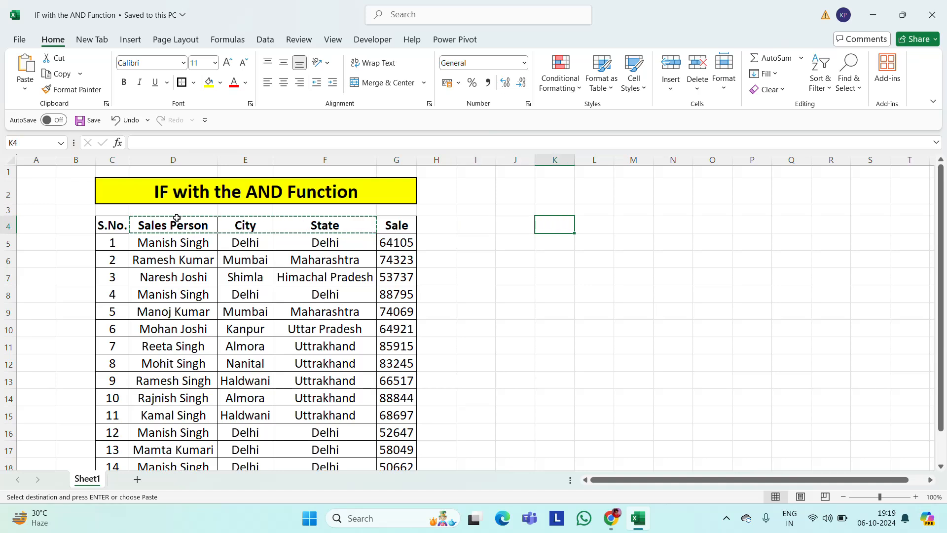
{"action": "key", "text": "ctrl+v"}
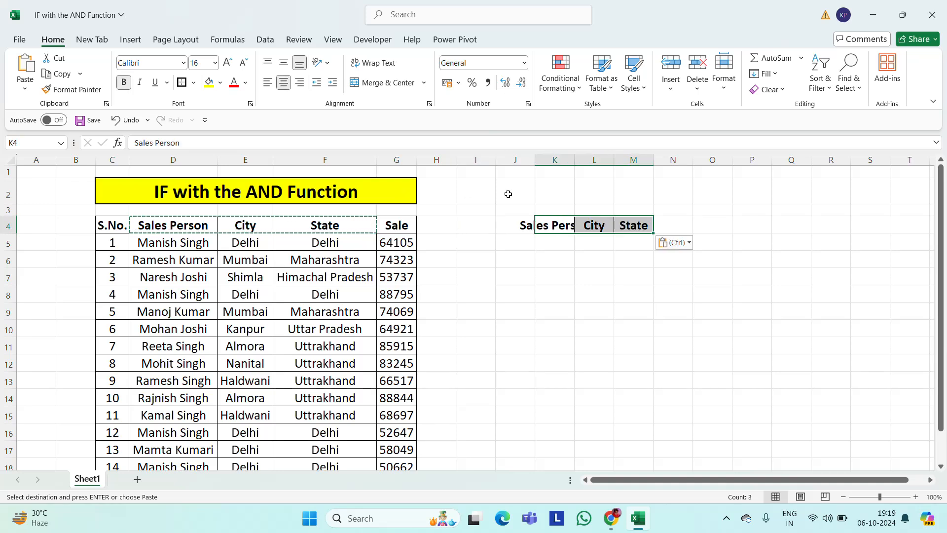
Step: Autofit column K to the width of its Sales Person heading
{"action": "left_click", "coordinate": [509, 160]}
{"action": "key", "text": "ctrl"}
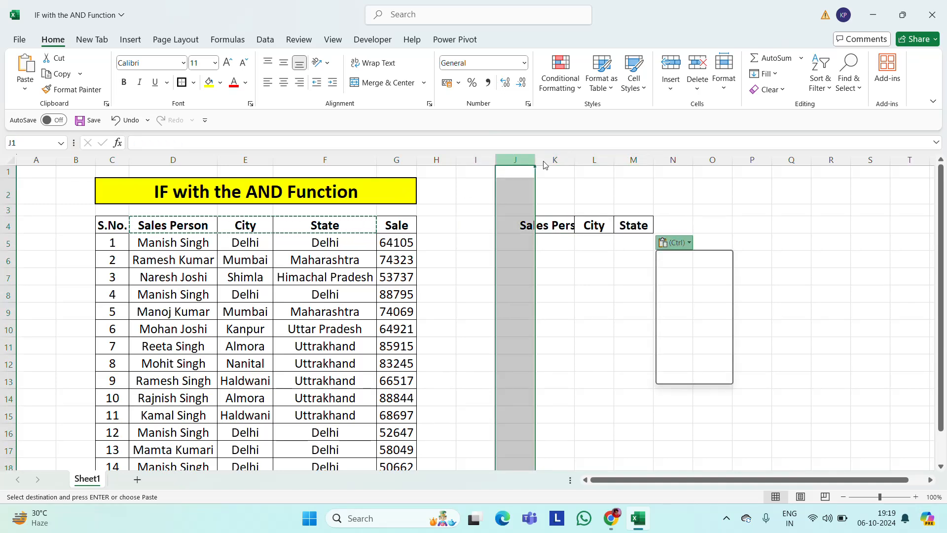
{"action": "key", "text": "ctrl"}
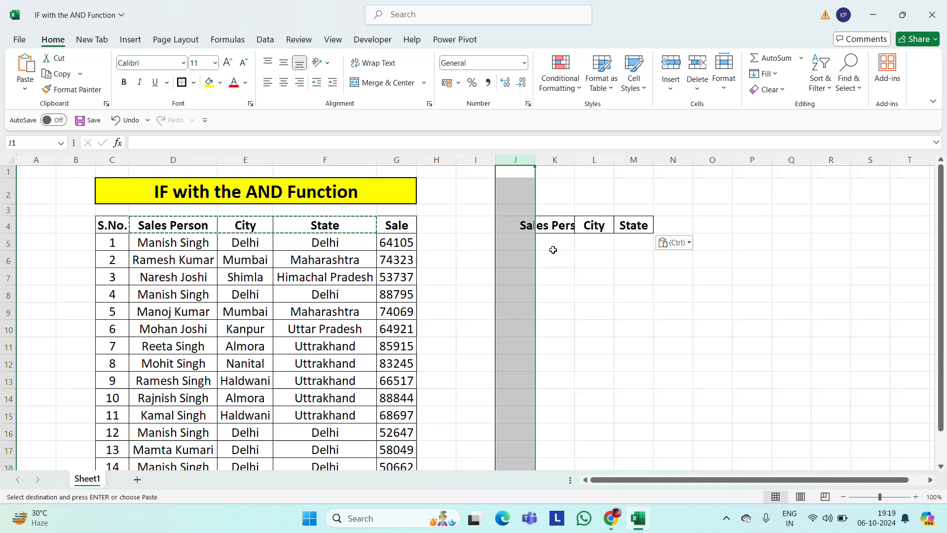
{"action": "double_click", "coordinate": [576, 158]}
{"action": "left_click", "coordinate": [647, 250]}
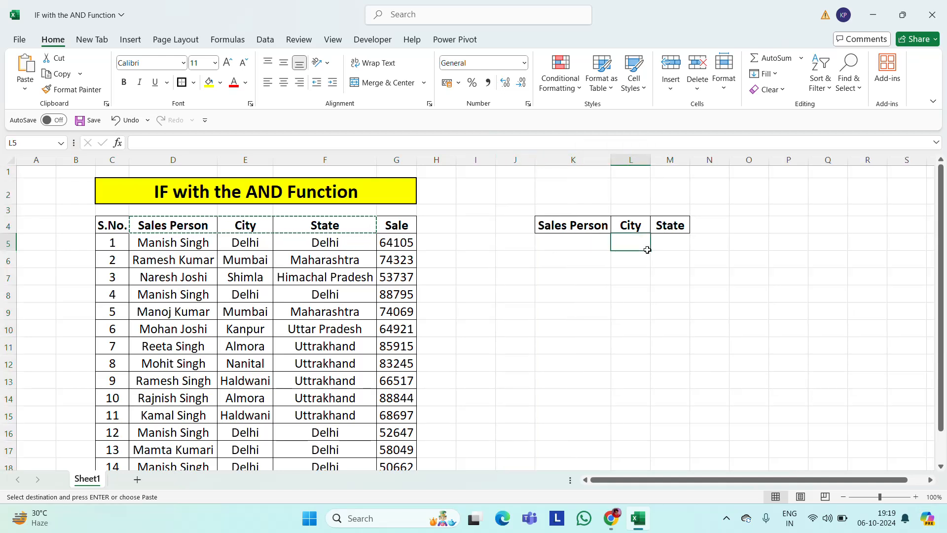
Step: Copy the first record's sales person, city and state to K5:M5 and widen the columns of this criteria table
{"action": "key", "text": "Left"}
{"action": "key", "text": "Left"}
{"action": "key", "text": "Left"}
{"action": "key", "text": "Left"}
{"action": "key", "text": "Left"}
{"action": "key", "text": "Left"}
{"action": "key", "text": "Left"}
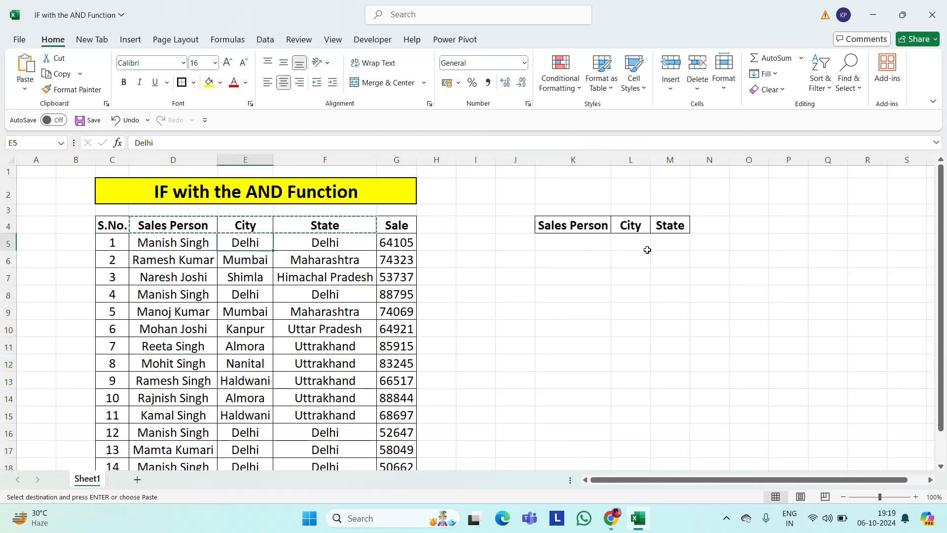
{"action": "key", "text": "Escape"}
{"action": "key", "text": "Left"}
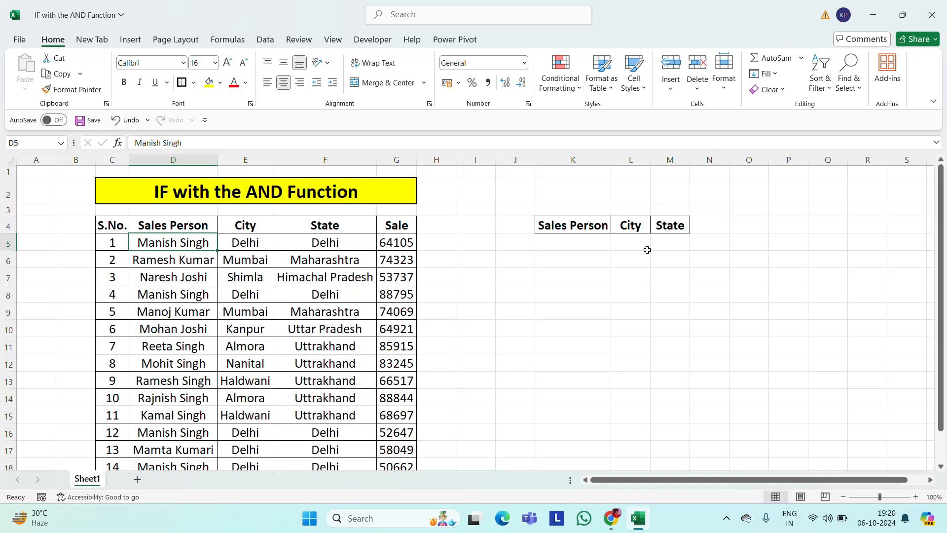
{"action": "key", "text": "shift+Right"}
{"action": "key", "text": "shift+Right"}
{"action": "key", "text": "ctrl+c"}
{"action": "key", "text": "Right"}
{"action": "key", "text": "Right"}
{"action": "key", "text": "Right"}
{"action": "key", "text": "Right"}
{"action": "key", "text": "Right"}
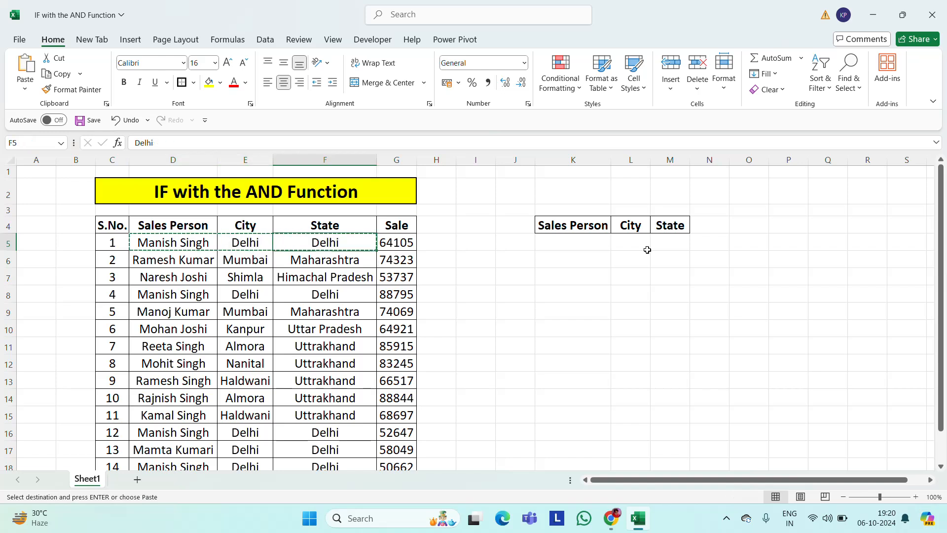
{"action": "key", "text": "Right"}
{"action": "key", "text": "Right"}
{"action": "key", "text": "ctrl+v"}
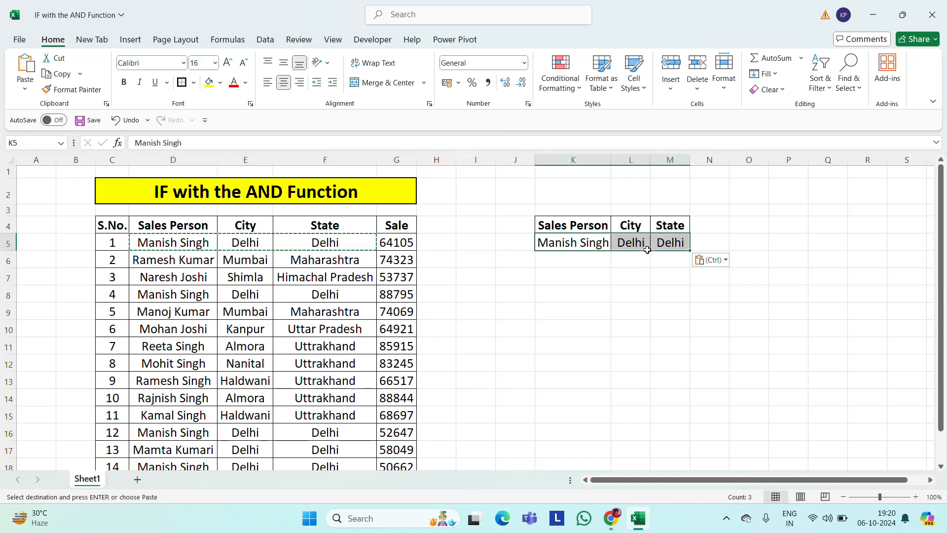
{"action": "key", "text": "Escape"}
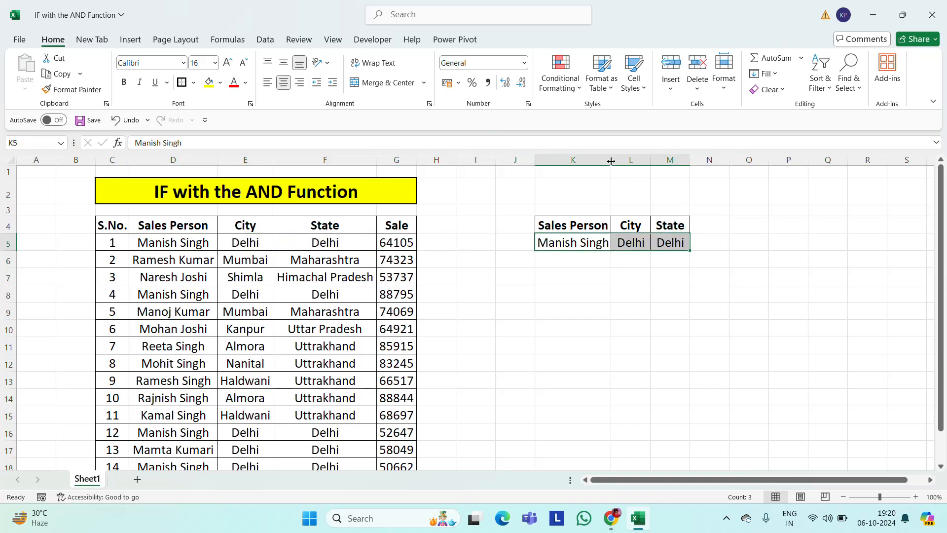
{"action": "left_click_drag", "start_coordinate": [611, 161], "coordinate": [738, 154]}
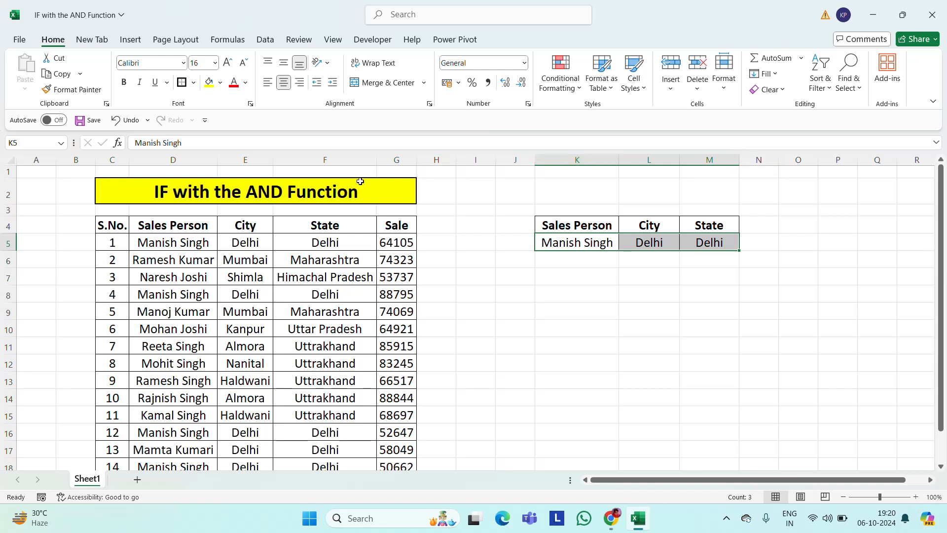
Step: Copy the Sale heading from G4 to N4, beside the State heading of the criteria table
{"action": "left_click", "coordinate": [391, 229]}
{"action": "key", "text": "ctrl+c"}
{"action": "key", "text": "Right"}
{"action": "key", "text": "Right"}
{"action": "key", "text": "Right"}
{"action": "key", "text": "Right"}
{"action": "key", "text": "Right"}
{"action": "key", "text": "Right"}
{"action": "key", "text": "Right"}
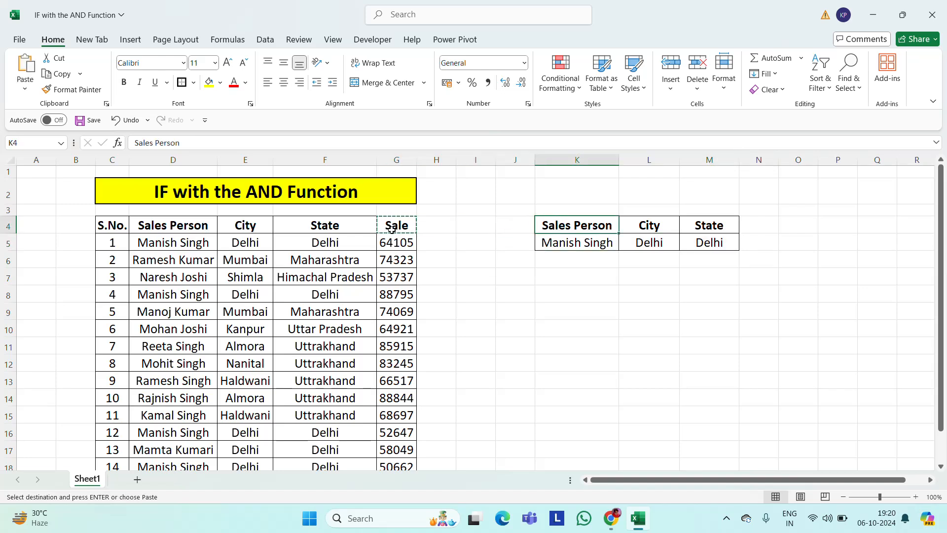
{"action": "key", "text": "ctrl+v"}
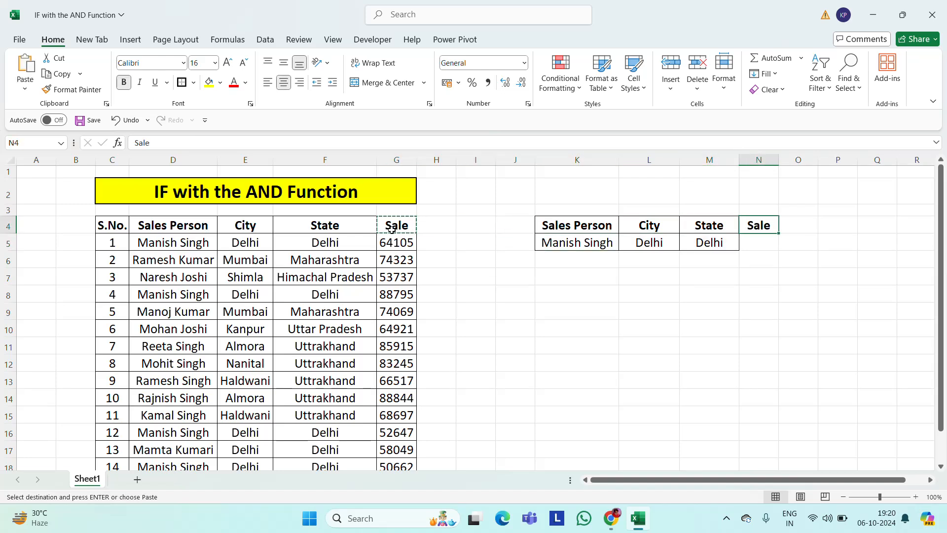
{"action": "key", "text": "Escape"}
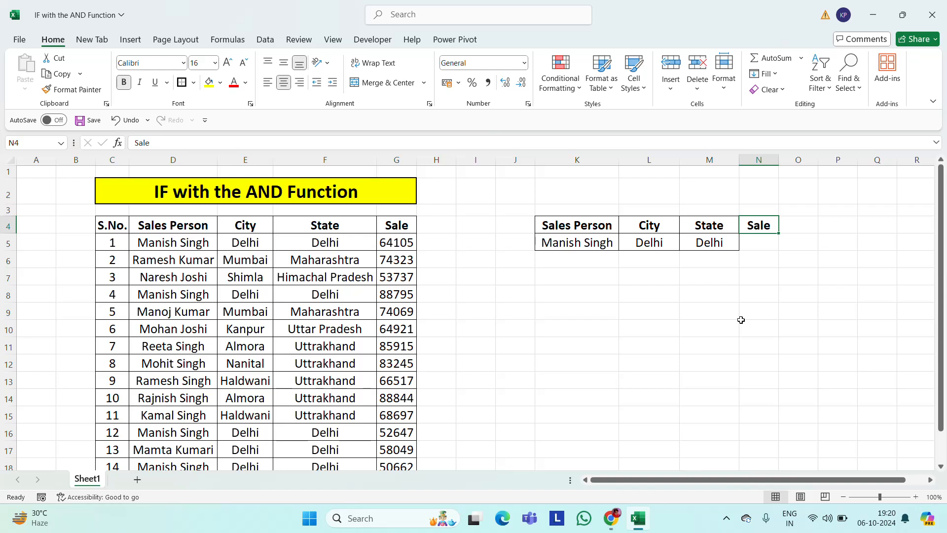
Step: Enter the sale condition >52000 in N5 and widen column N to fit it
{"action": "left_click", "coordinate": [761, 246]}
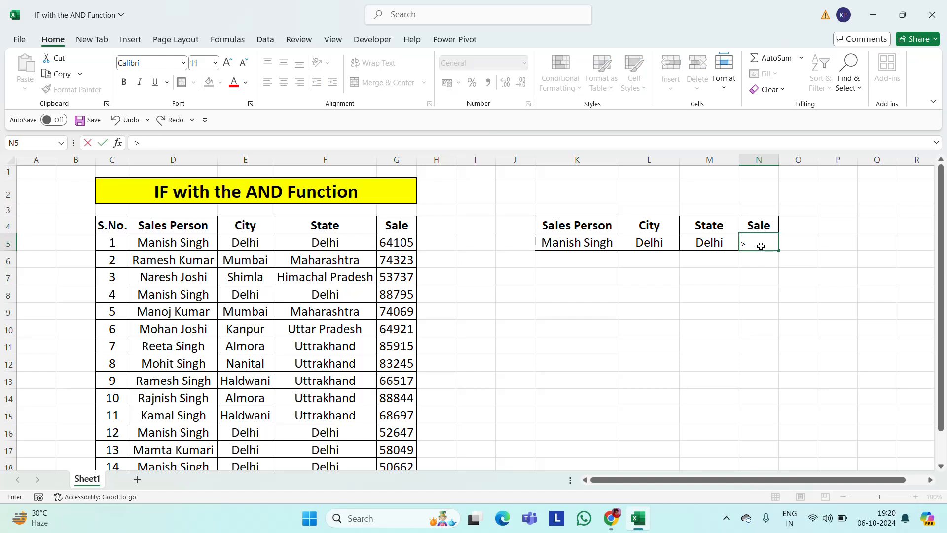
{"action": "type", "text": ">52000"}
{"action": "key", "text": "Return"}
{"action": "left_click", "coordinate": [762, 245]}
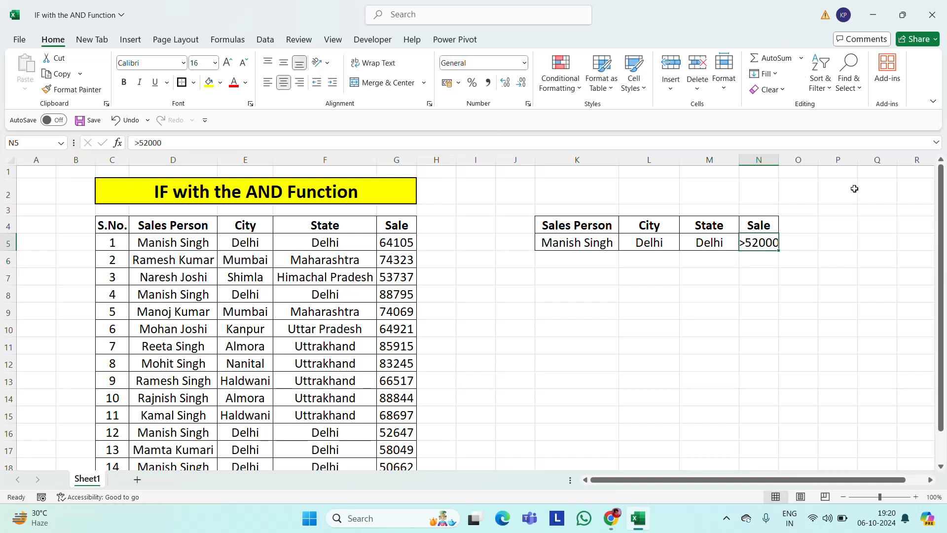
{"action": "left_click_drag", "start_coordinate": [776, 160], "coordinate": [801, 160]}
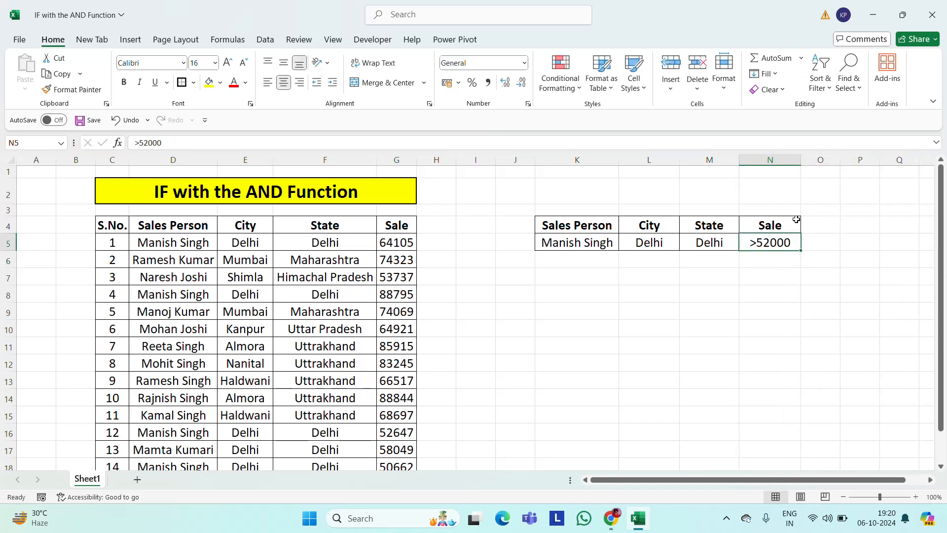
{"action": "left_click", "coordinate": [816, 243]}
{"action": "key", "text": "Left"}
{"action": "key", "text": "Left"}
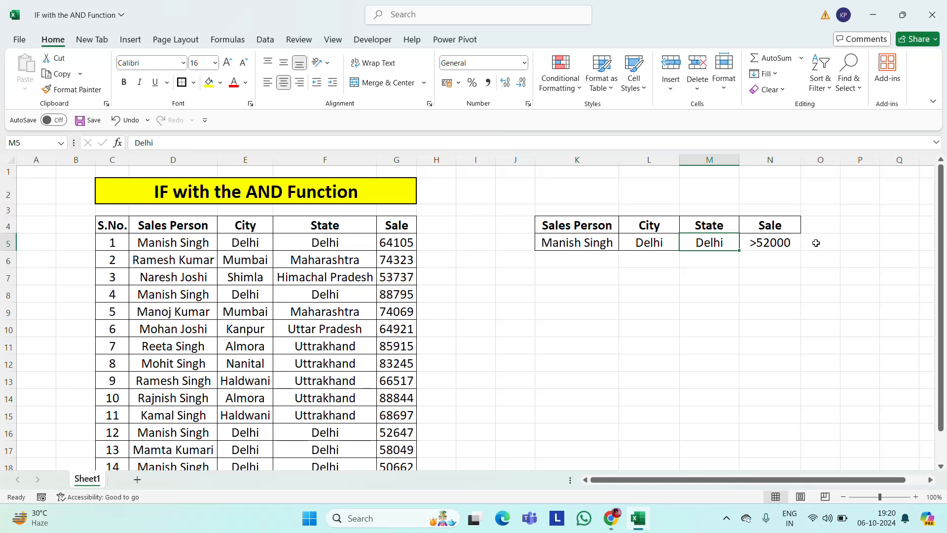
{"action": "key", "text": "Right"}
{"action": "key", "text": "Right"}
{"action": "key", "text": "Left"}
{"action": "key", "text": "Left"}
{"action": "key", "text": "Left"}
{"action": "key", "text": "Left"}
{"action": "key", "text": "Left"}
{"action": "key", "text": "Left"}
{"action": "key", "text": "Left"}
{"action": "key", "text": "Left"}
{"action": "key", "text": "Left"}
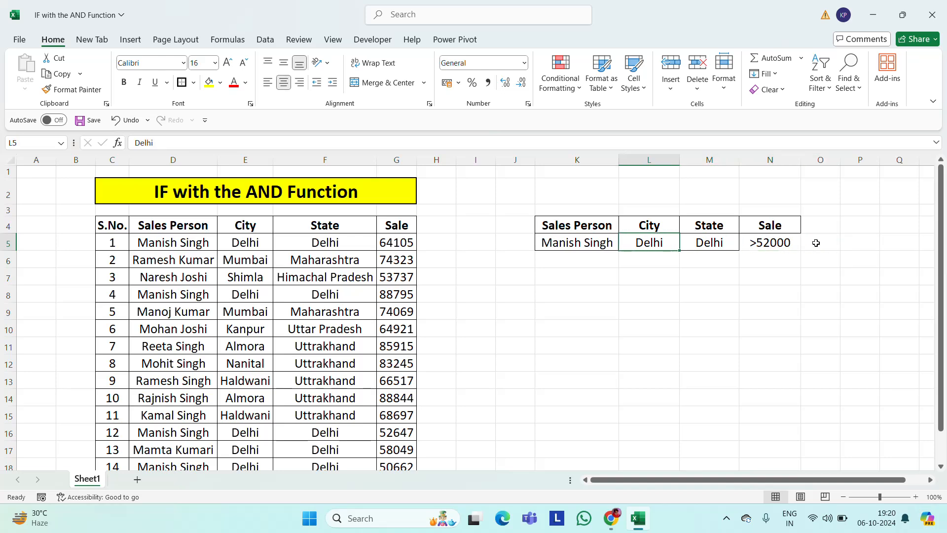
{"action": "key", "text": "Right"}
{"action": "key", "text": "Right"}
{"action": "key", "text": "Right"}
{"action": "key", "text": "Right"}
{"action": "key", "text": "Right"}
{"action": "key", "text": "Right"}
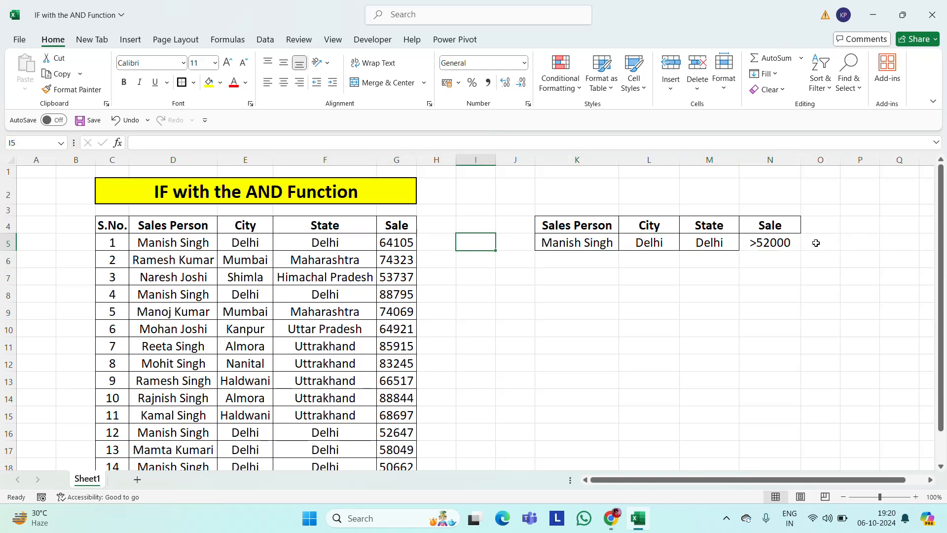
{"action": "key", "text": "Right"}
{"action": "key", "text": "Right"}
{"action": "key", "text": "Right"}
{"action": "key", "text": "Right"}
{"action": "key", "text": "Right"}
{"action": "key", "text": "Right"}
{"action": "key", "text": "Right"}
{"action": "key", "text": "Right"}
{"action": "key", "text": "Right"}
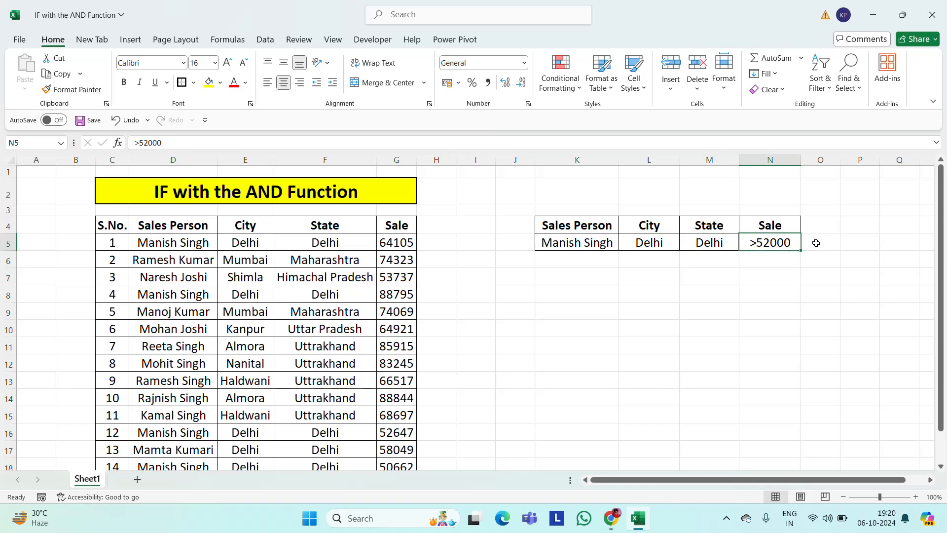
{"action": "key", "text": "Right"}
{"action": "key", "text": "Right"}
{"action": "key", "text": "Left"}
{"action": "key", "text": "Left"}
{"action": "key", "text": "Left"}
{"action": "key", "text": "Left"}
{"action": "key", "text": "Left"}
{"action": "key", "text": "Left"}
{"action": "key", "text": "Left"}
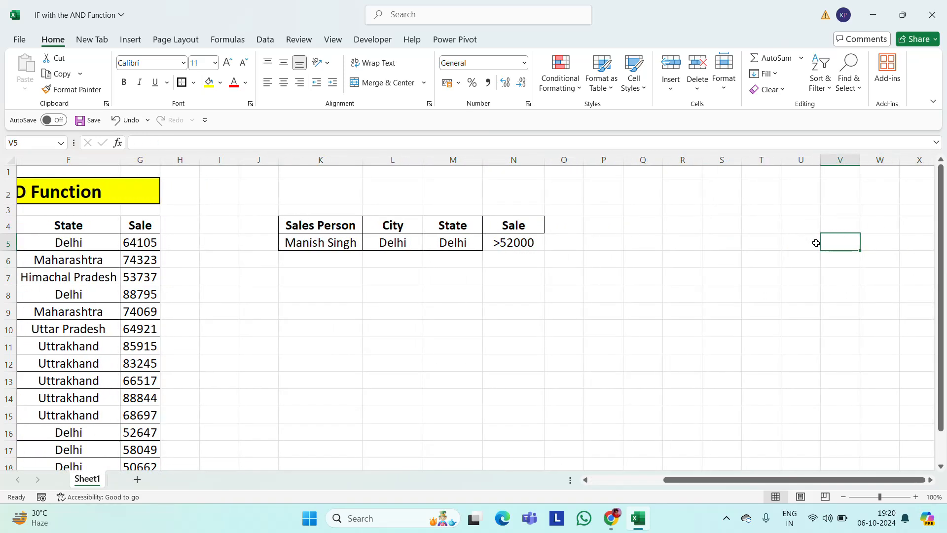
{"action": "key", "text": "Left"}
{"action": "key", "text": "Left"}
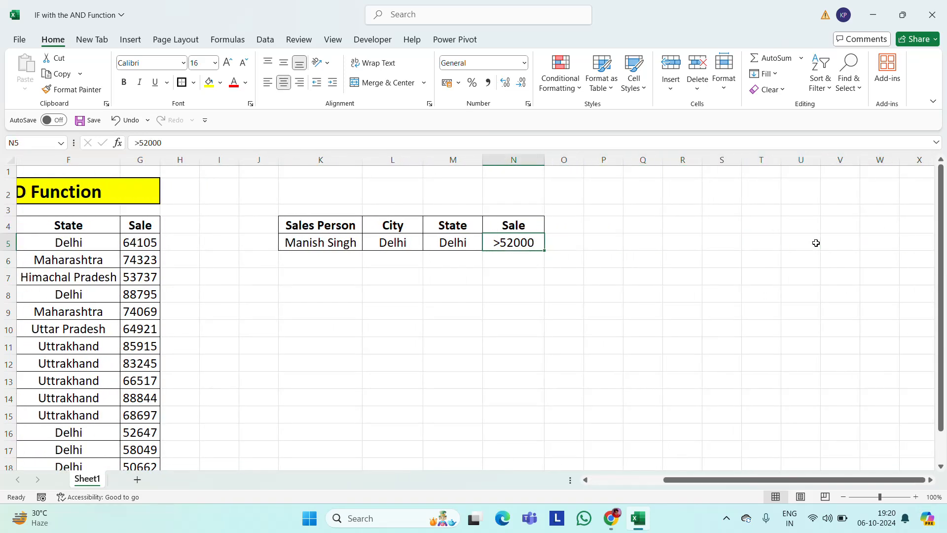
Step: Enter Good Performer in O5 and autofit column O to the text
{"action": "key", "text": "Right"}
{"action": "key", "text": "Up"}
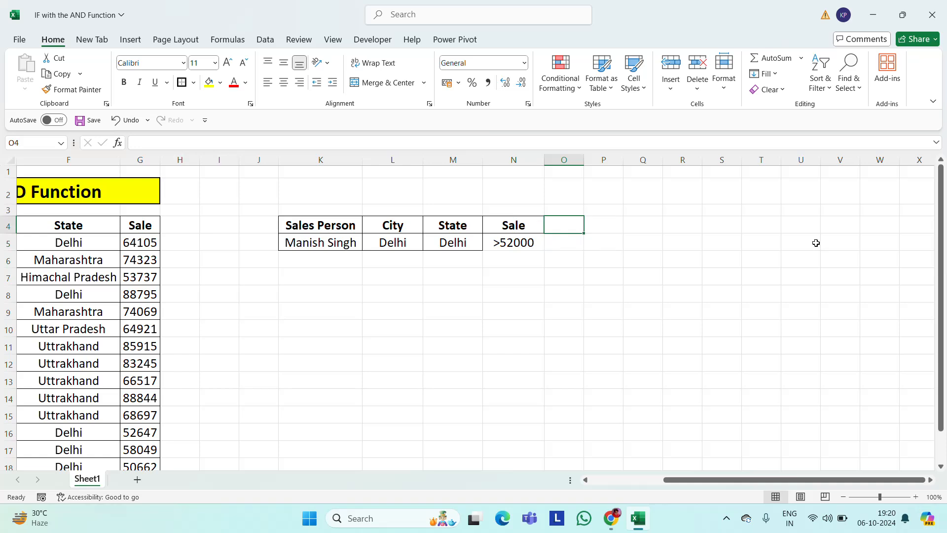
{"action": "key", "text": "Down"}
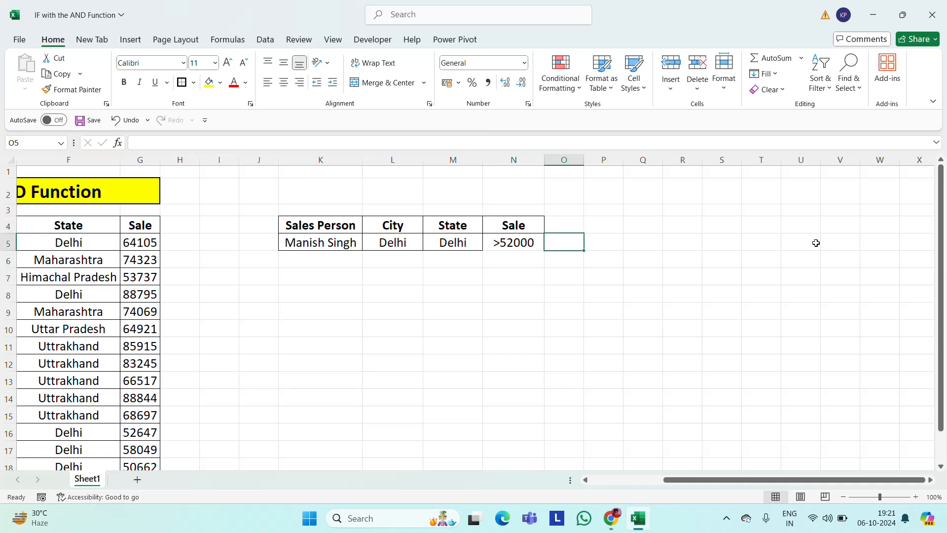
{"action": "type", "text": "G"}
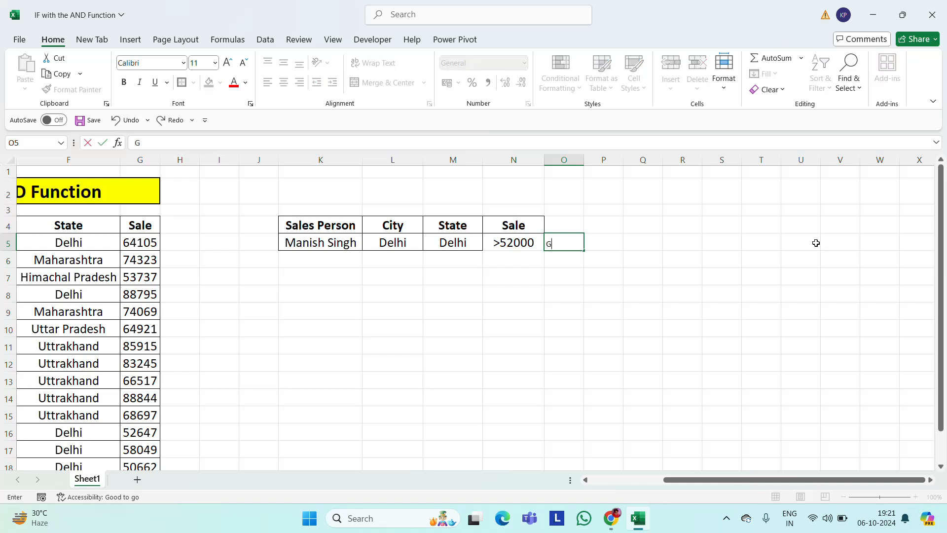
{"action": "type", "text": "ood Performer"}
{"action": "key", "text": "Return"}
{"action": "key", "text": "Up"}
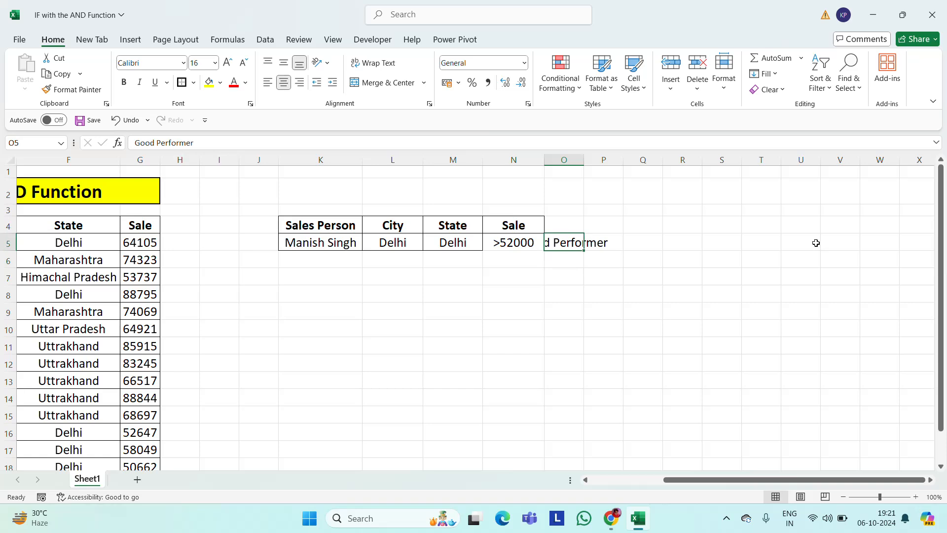
{"action": "double_click", "coordinate": [579, 162]}
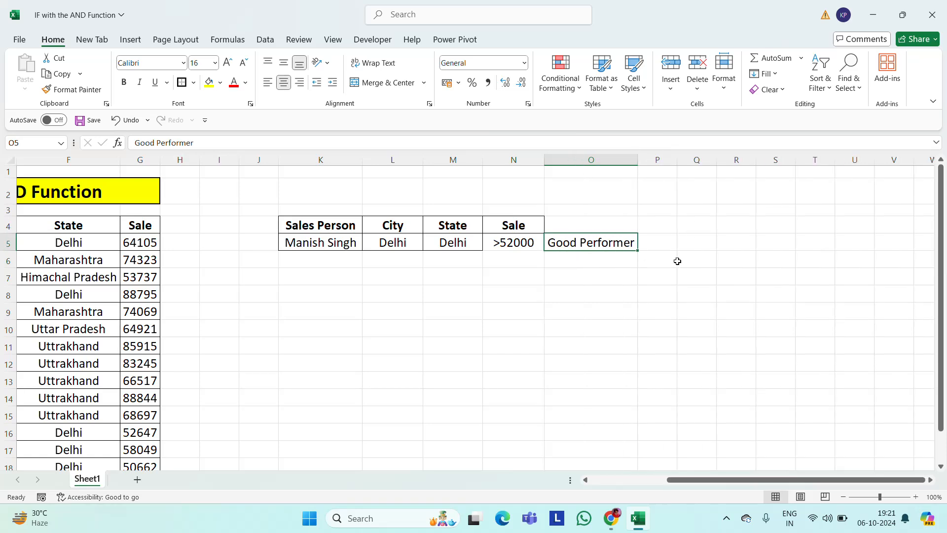
Step: Enter Poor Performer in P5 and widen column P to fit the text
{"action": "key", "text": "Right"}
{"action": "key", "text": "Left"}
{"action": "key", "text": "Right"}
{"action": "type", "text": "Po"}
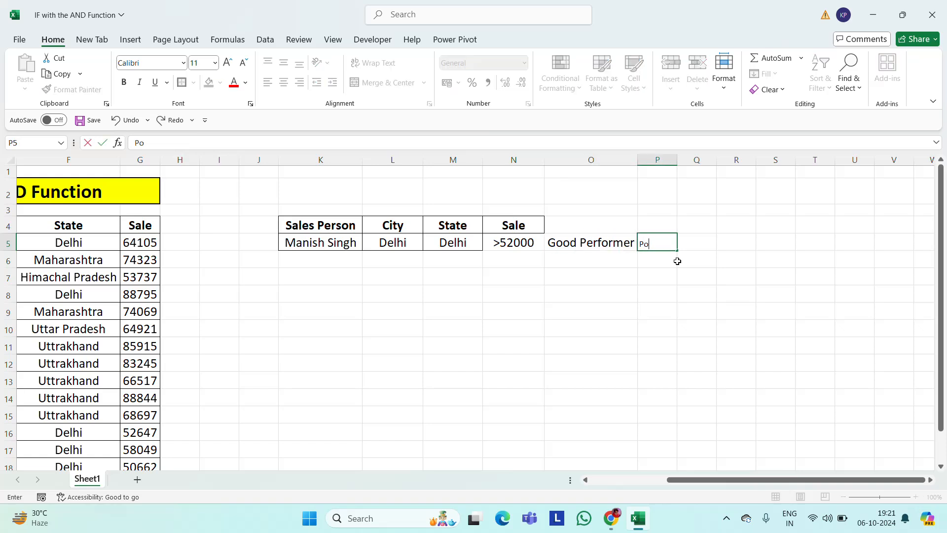
{"action": "type", "text": "or Performer"}
{"action": "key", "text": "ctrl+Return"}
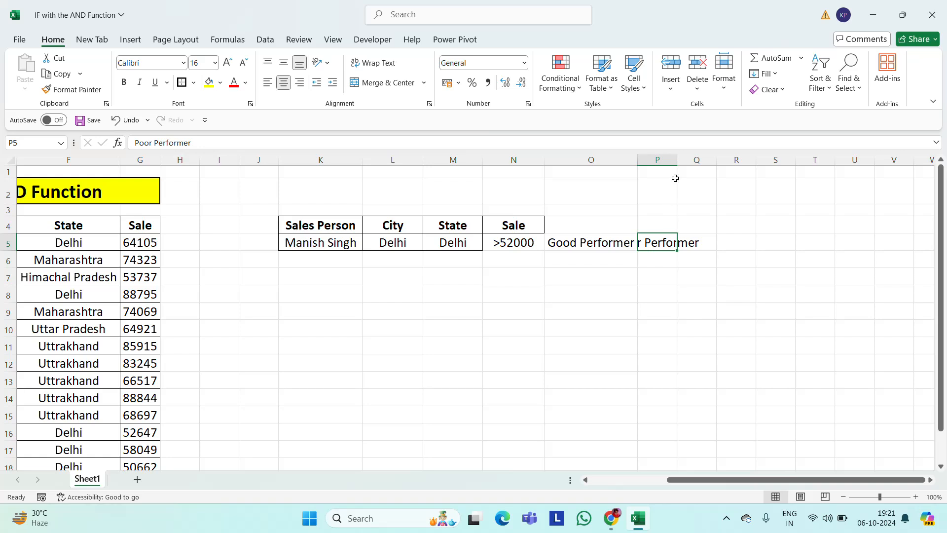
{"action": "left_click_drag", "start_coordinate": [678, 161], "coordinate": [737, 148]}
{"action": "left_click", "coordinate": [761, 243]}
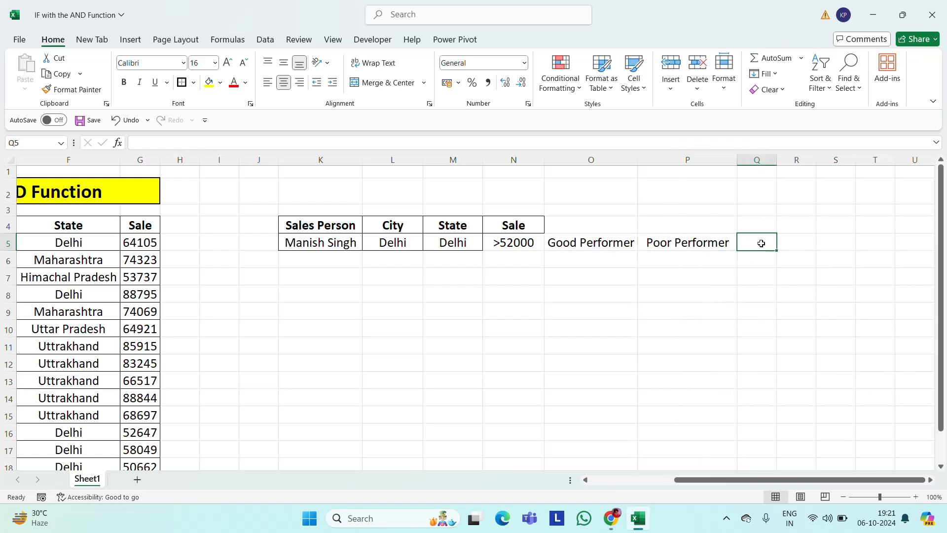
Step: Make the Good Performer and Poor Performer labels in O5:P5 bold
{"action": "key", "text": "Left"}
{"action": "key", "text": "Left"}
{"action": "key", "text": "shift+Right"}
{"action": "key", "text": "shift+Right"}
{"action": "key", "text": "shift+Left"}
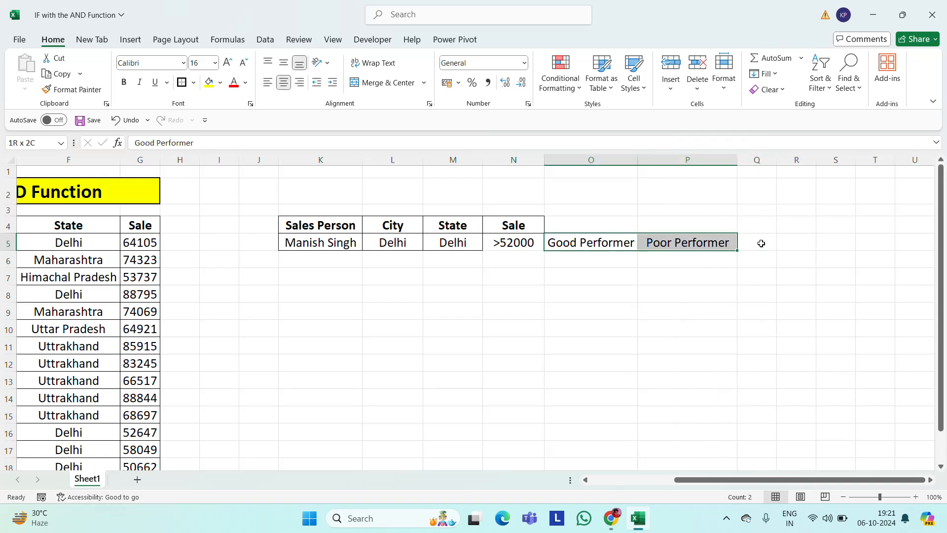
{"action": "key", "text": "ctrl+b"}
Step: Review the sales table headings and compare them with each criterion in K4:N5
{"action": "key", "text": "Left"}
{"action": "key", "text": "Left"}
{"action": "key", "text": "Left"}
{"action": "key", "text": "Left"}
{"action": "key", "text": "Left"}
{"action": "key", "text": "Left"}
{"action": "key", "text": "Left"}
{"action": "key", "text": "Left"}
{"action": "key", "text": "Left"}
{"action": "key", "text": "Left"}
{"action": "key", "text": "Left"}
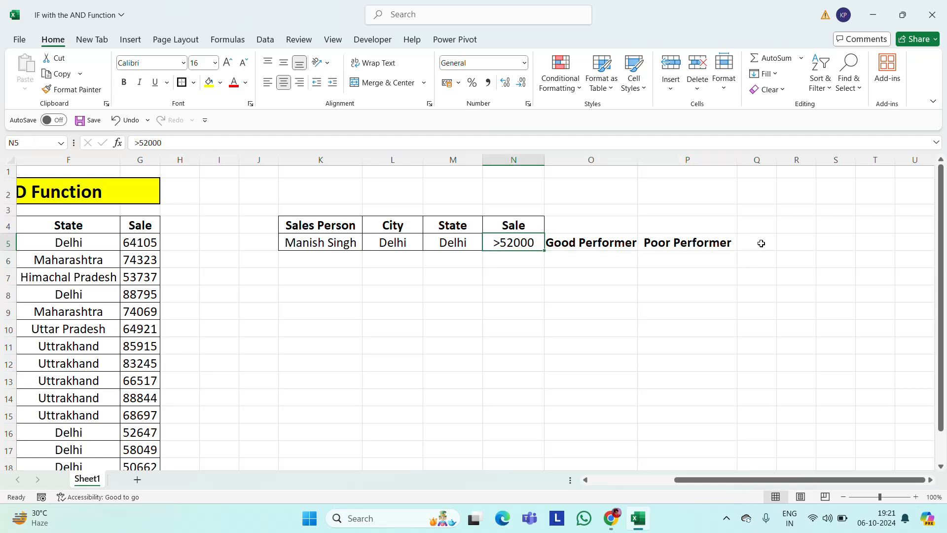
{"action": "key", "text": "Right"}
{"action": "key", "text": "Right"}
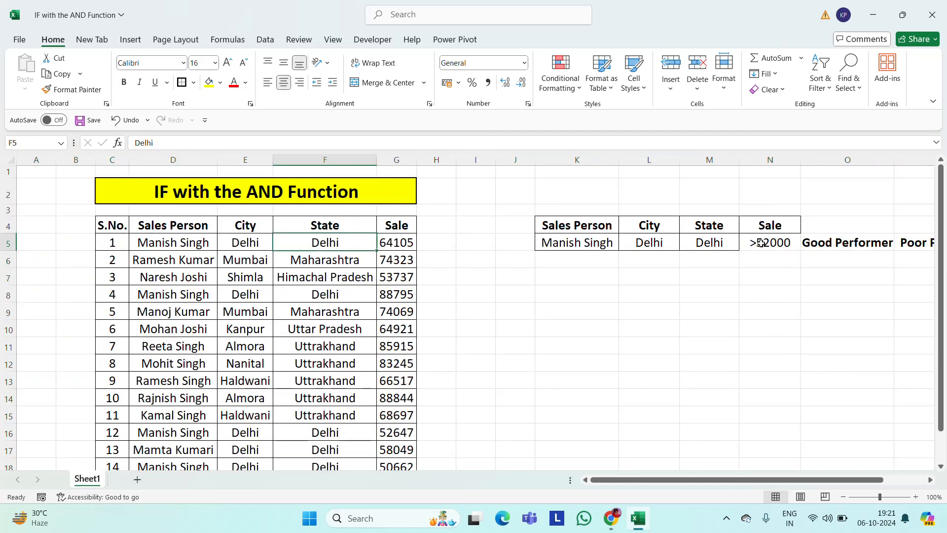
{"action": "key", "text": "Up"}
{"action": "key", "text": "Left"}
{"action": "key", "text": "Left"}
{"action": "key", "text": "Right"}
{"action": "key", "text": "Right"}
{"action": "key", "text": "Right"}
{"action": "key", "text": "Right"}
{"action": "key", "text": "Right"}
{"action": "key", "text": "Right"}
{"action": "key", "text": "Right"}
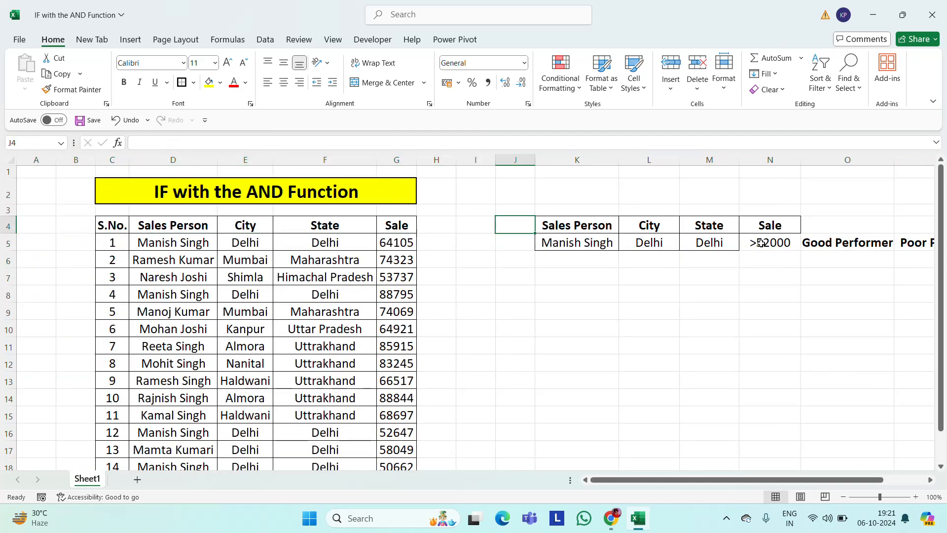
{"action": "key", "text": "Down"}
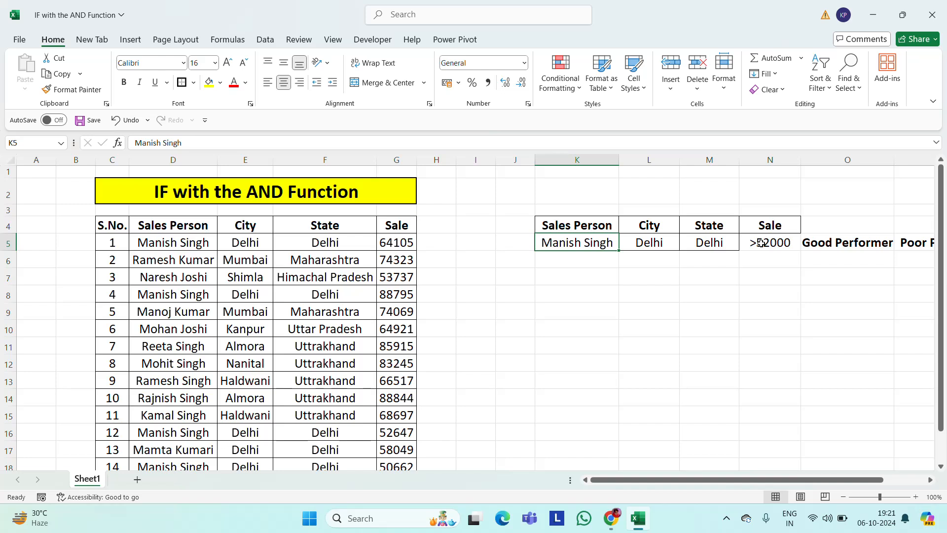
{"action": "key", "text": "Right"}
{"action": "key", "text": "Up"}
{"action": "key", "text": "Down"}
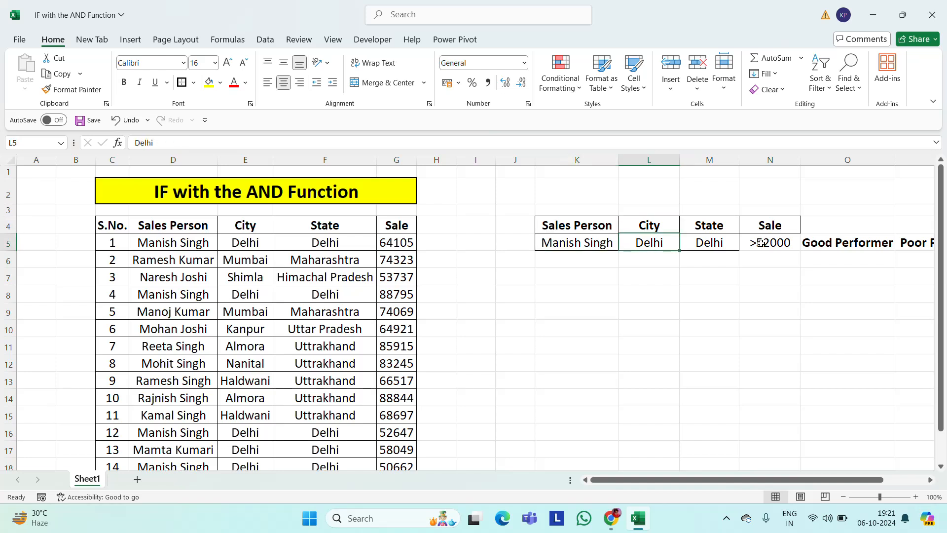
{"action": "key", "text": "Right"}
{"action": "key", "text": "Up"}
{"action": "key", "text": "Down"}
{"action": "key", "text": "Right"}
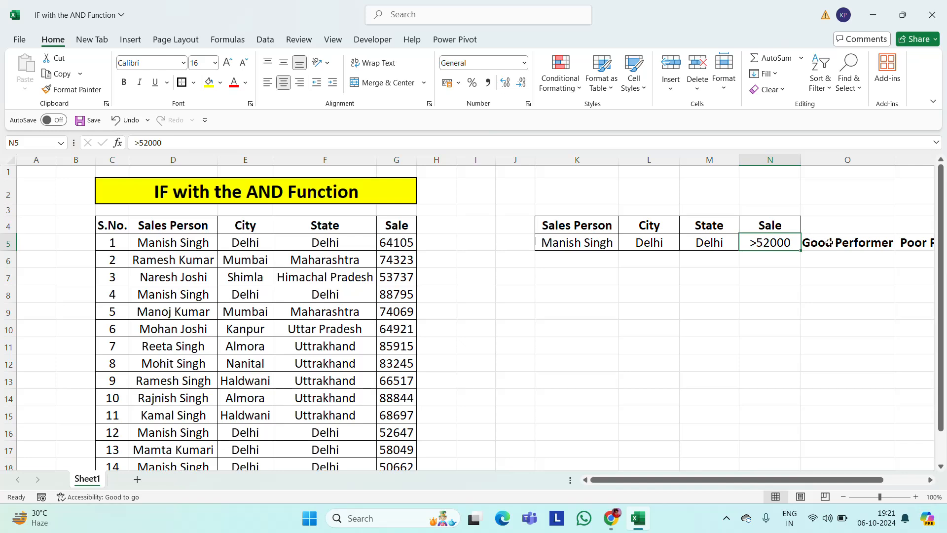
{"action": "key", "text": "F2"}
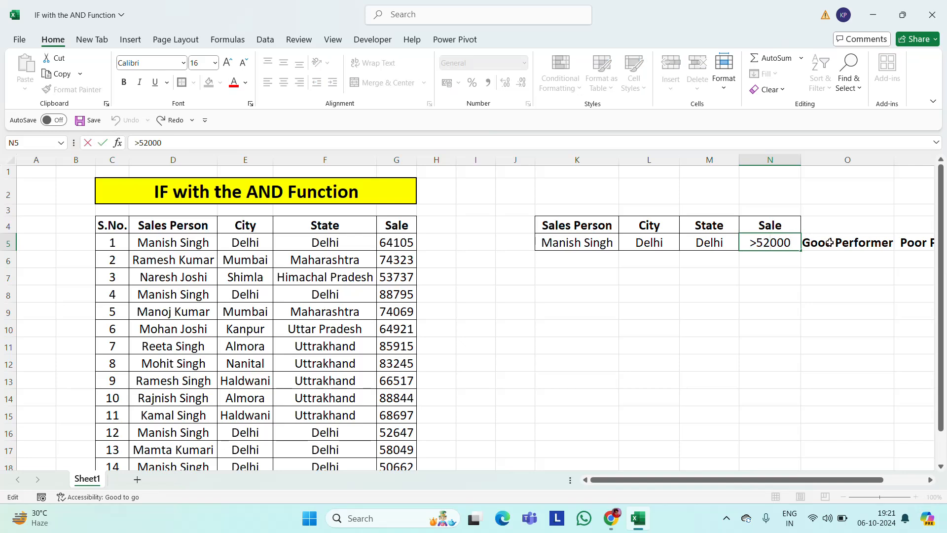
{"action": "key", "text": "Home"}
{"action": "key", "text": "shift+Right"}
{"action": "key", "text": "Delete"}
{"action": "key", "text": "End"}
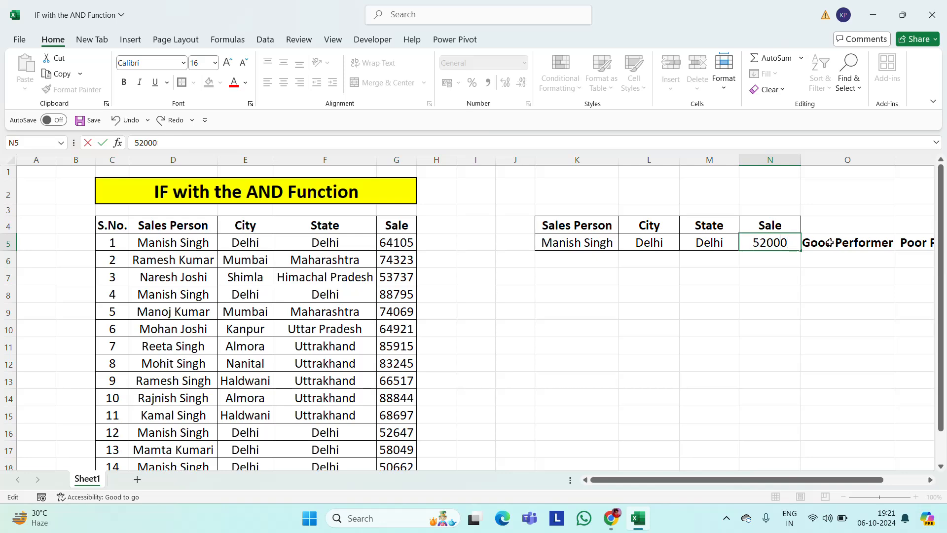
{"action": "key", "text": "Home"}
{"action": "type", "text": ">"}
{"action": "key", "text": "Return"}
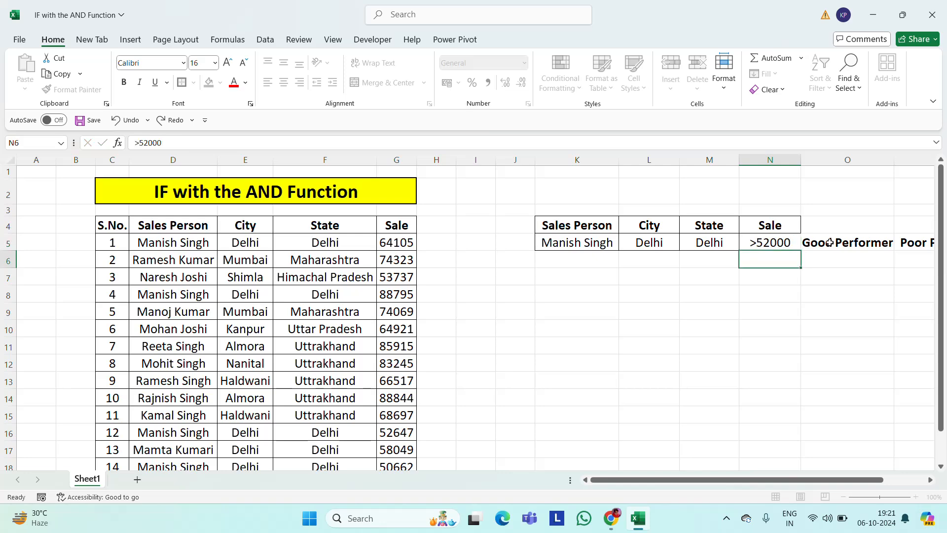
Step: Review the Good Performer and Poor Performer result labels in O5 and P5
{"action": "key", "text": "Up"}
{"action": "key", "text": "Right"}
{"action": "key", "text": "Right"}
{"action": "key", "text": "Right"}
{"action": "key", "text": "Right"}
{"action": "key", "text": "Right"}
{"action": "key", "text": "Left"}
{"action": "key", "text": "Left"}
{"action": "key", "text": "Left"}
{"action": "key", "text": "Left"}
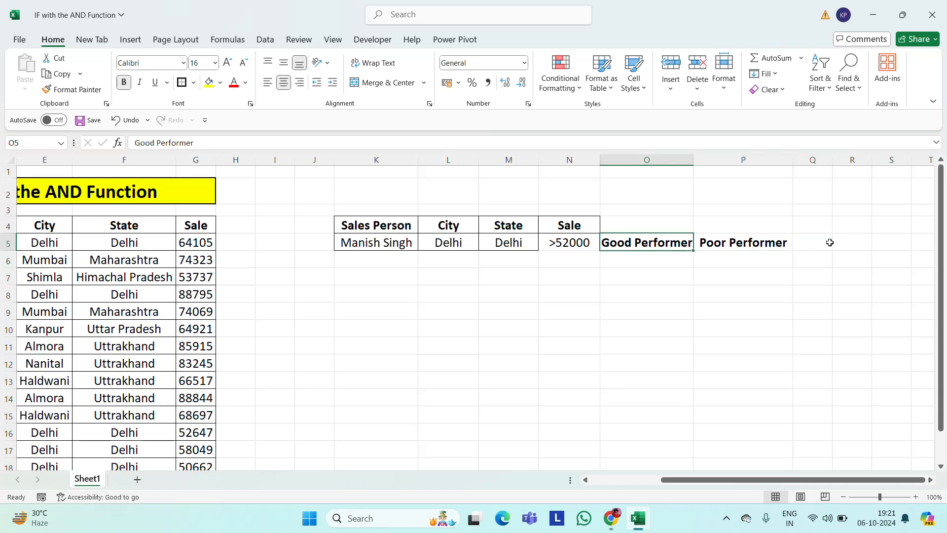
{"action": "key", "text": "Right"}
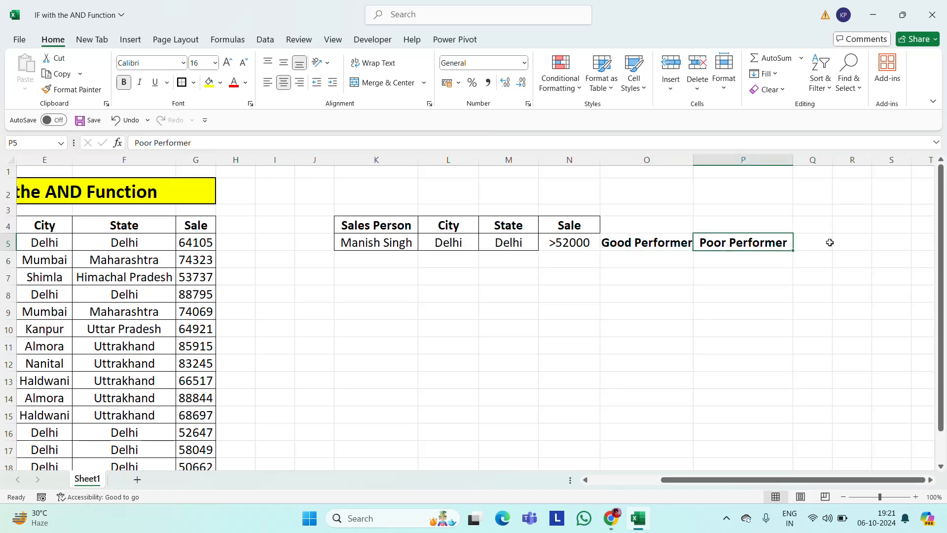
Step: Copy the Sale heading from G4 to I4, between the sales table and the criteria table
{"action": "key", "text": "Left"}
{"action": "key", "text": "Left"}
{"action": "key", "text": "Left"}
{"action": "key", "text": "Left"}
{"action": "key", "text": "Left"}
{"action": "key", "text": "Home"}
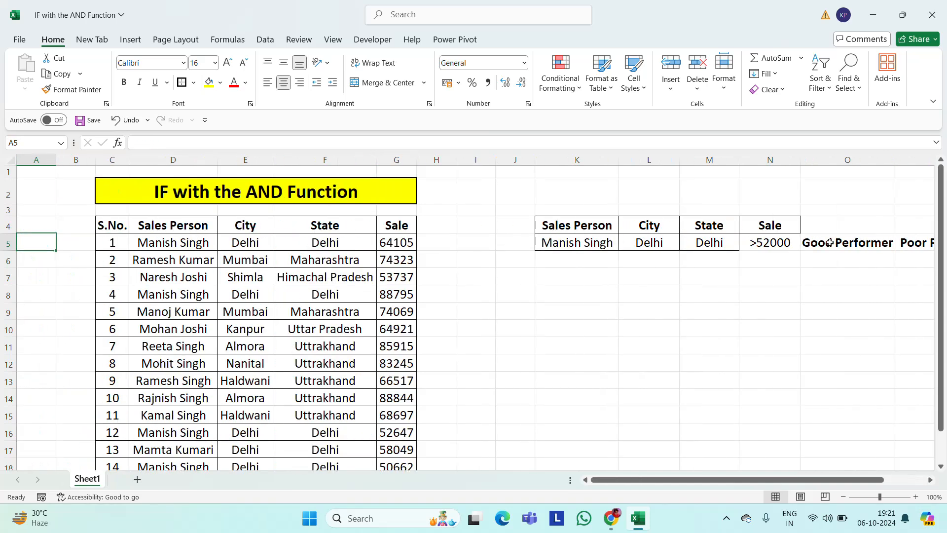
{"action": "key", "text": "Right"}
{"action": "key", "text": "Right"}
{"action": "key", "text": "Right"}
{"action": "key", "text": "Right"}
{"action": "key", "text": "Right"}
{"action": "key", "text": "Right"}
{"action": "key", "text": "Right"}
{"action": "key", "text": "Right"}
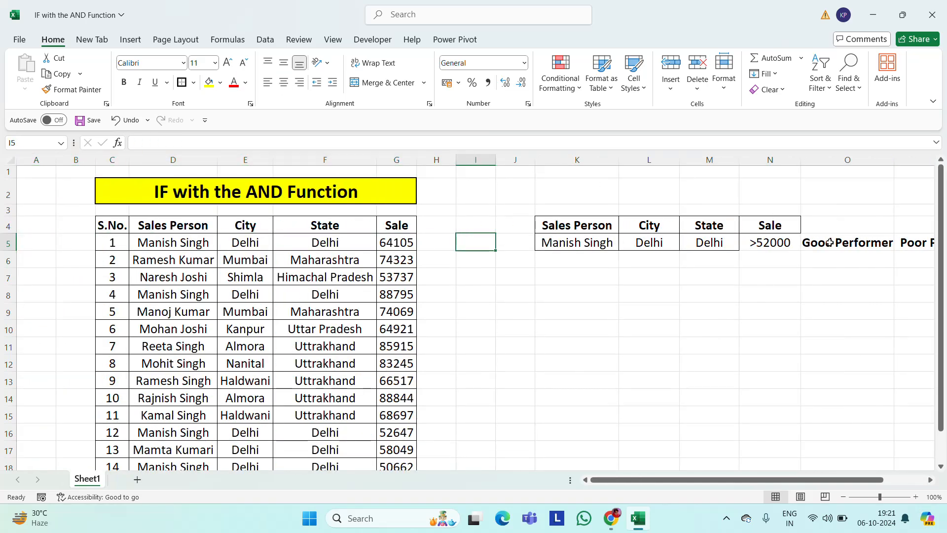
{"action": "key", "text": "Up"}
{"action": "key", "text": "Left"}
{"action": "key", "text": "Left"}
{"action": "key", "text": "ctrl+c"}
{"action": "key", "text": "Right"}
{"action": "key", "text": "Right"}
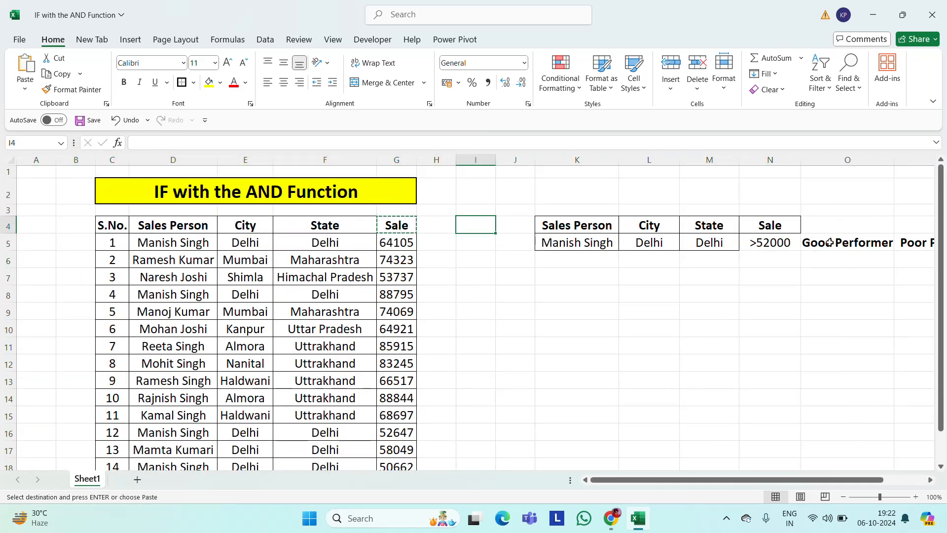
{"action": "key", "text": "ctrl+v"}
{"action": "key", "text": "Escape"}
Step: Replace the copied heading text in I4 with Result
{"action": "key", "text": "F2"}
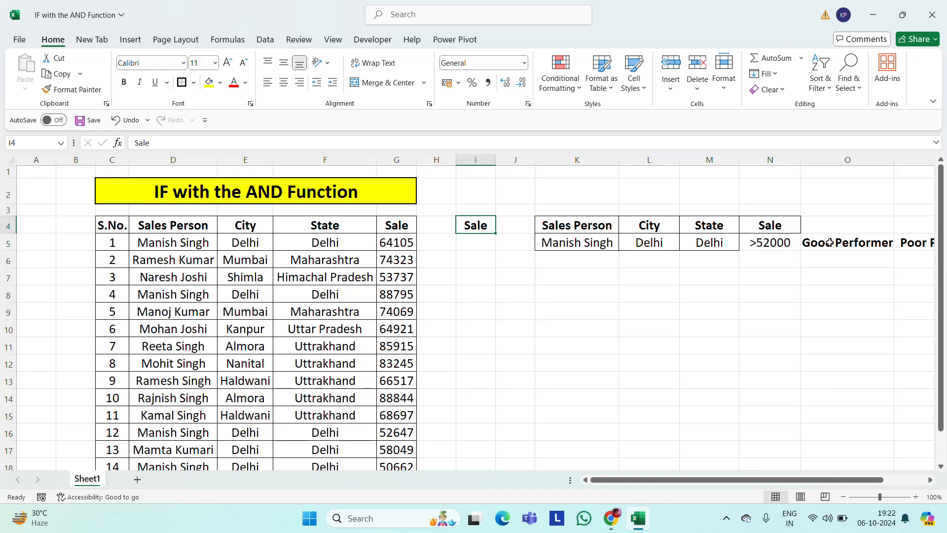
{"action": "key", "text": "BackSpace"}
{"action": "key", "text": "BackSpace"}
{"action": "key", "text": "BackSpace"}
{"action": "key", "text": "BackSpace"}
{"action": "type", "text": "Result"}
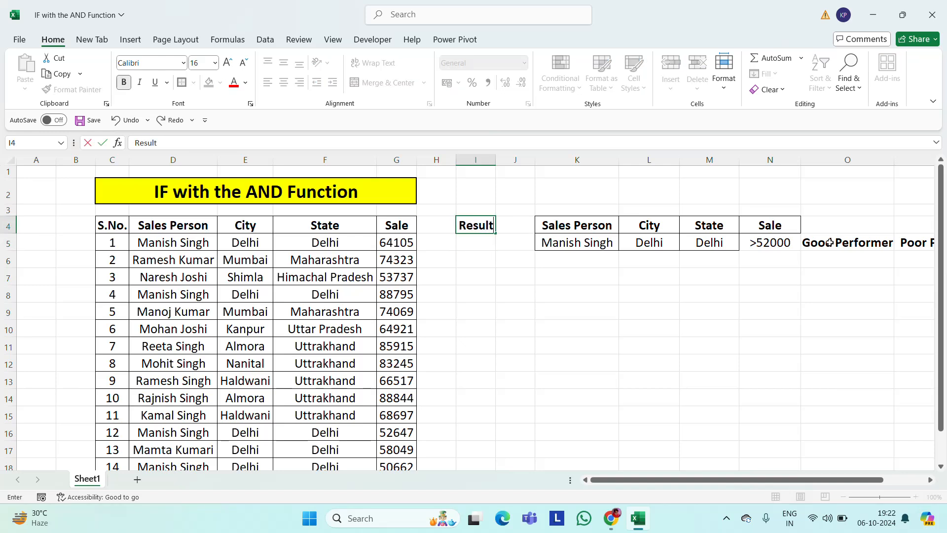
{"action": "key", "text": "Return"}
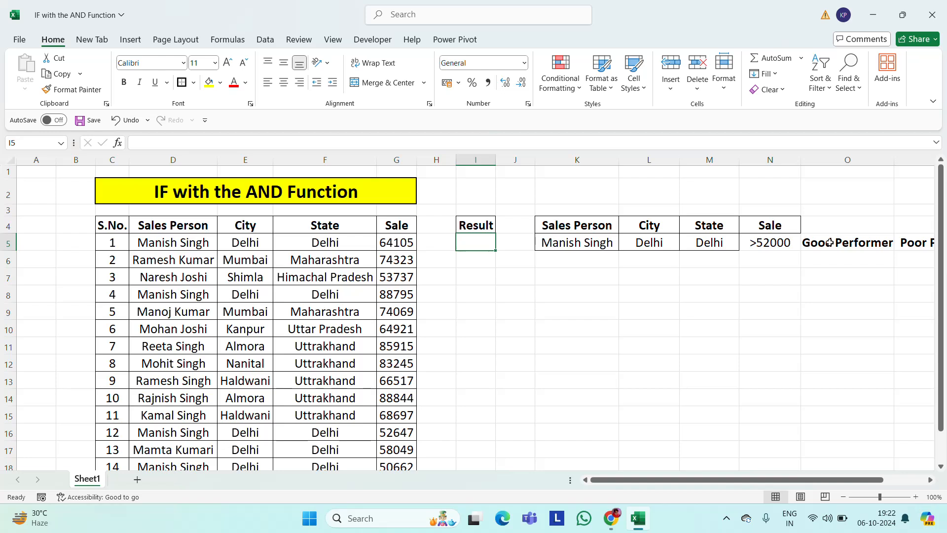
Step: Start an IF formula with a nested AND in I5, testing first whether D5 equals the sales person's name from the criteria
{"action": "type", "text": "=if"}
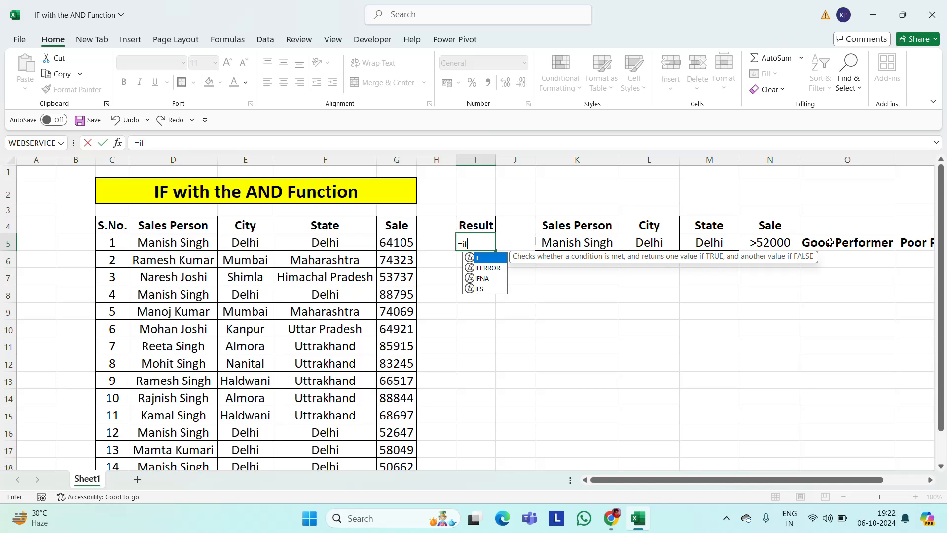
{"action": "key", "text": "Tab"}
{"action": "type", "text": "and"}
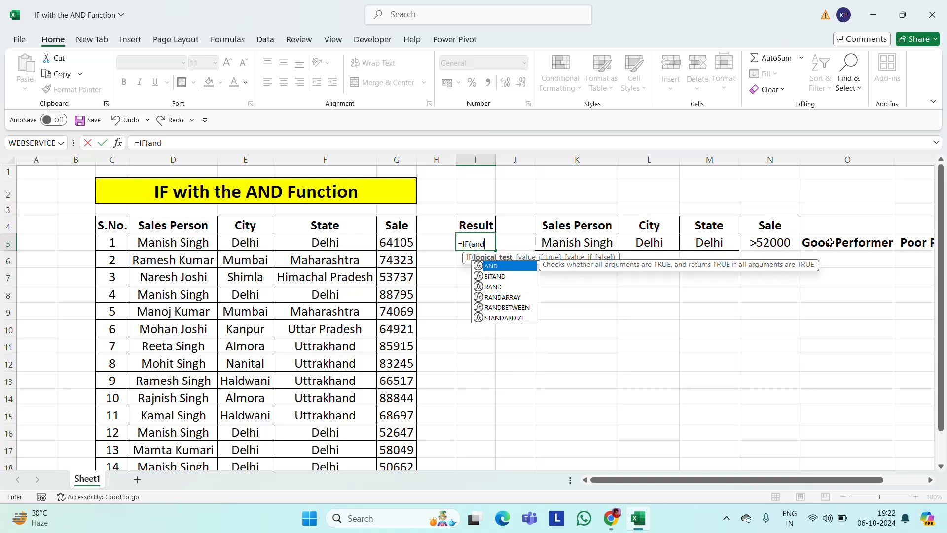
{"action": "key", "text": "Tab"}
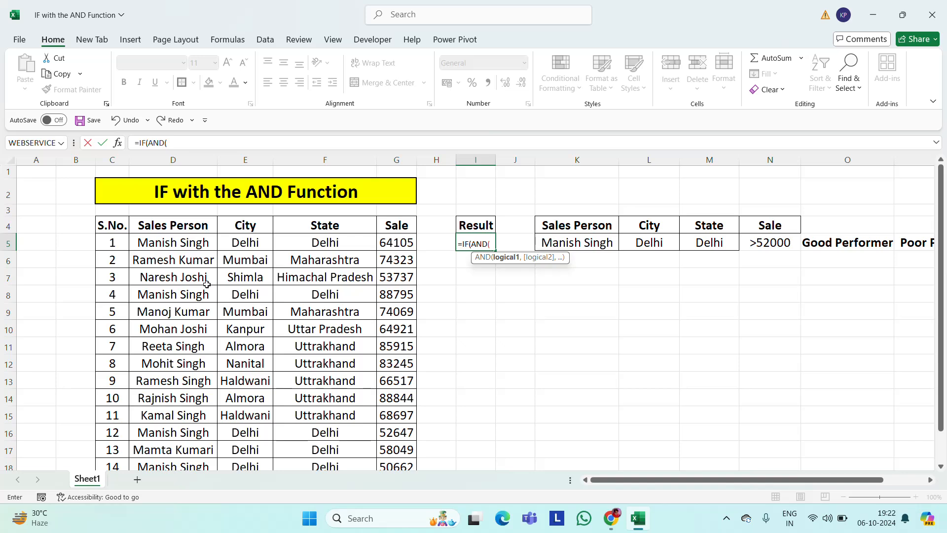
{"action": "left_click", "coordinate": [167, 244]}
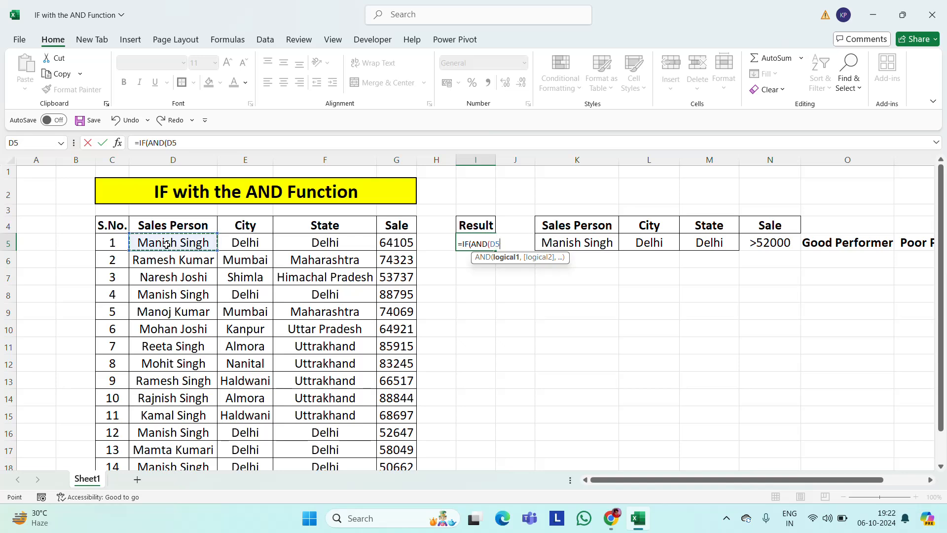
{"action": "type", "text": "="}
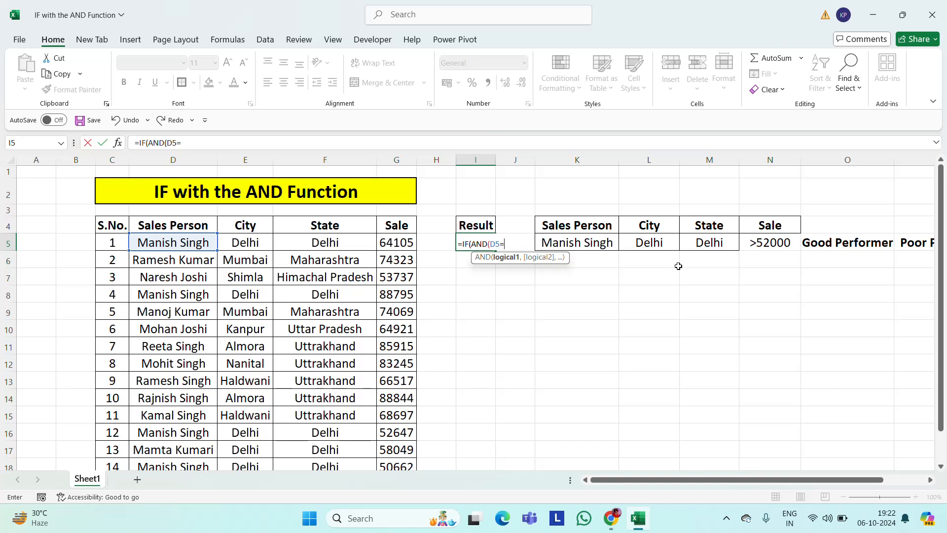
{"action": "type", "text": "\"Manish Si"}
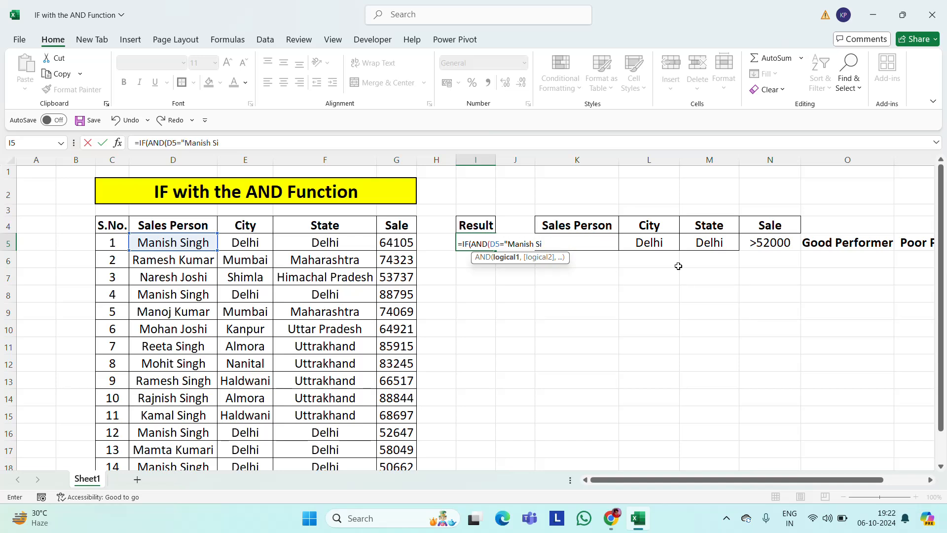
{"action": "type", "text": "ngh\","}
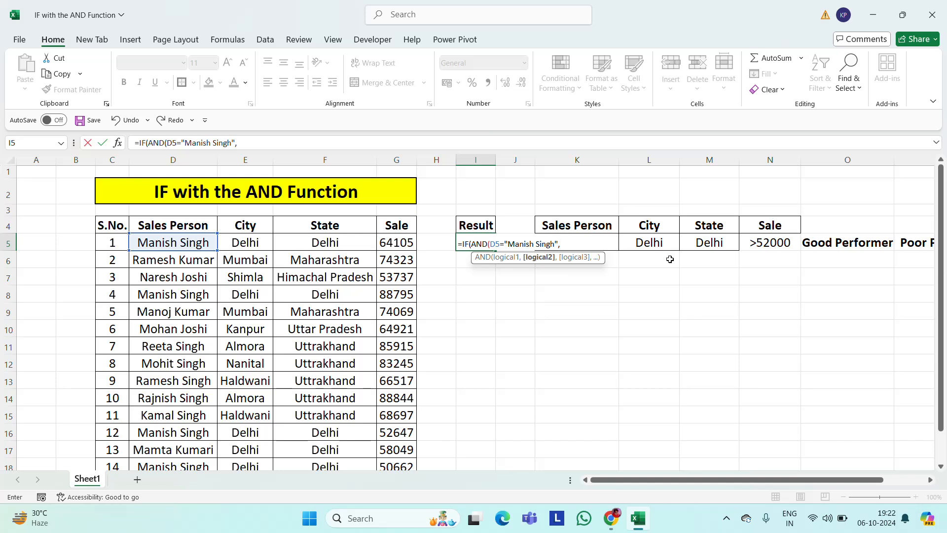
Step: Add the city and state conditions E5="Delhi" and F5="Delhi" to the AND test in I5
{"action": "left_click", "coordinate": [250, 242]}
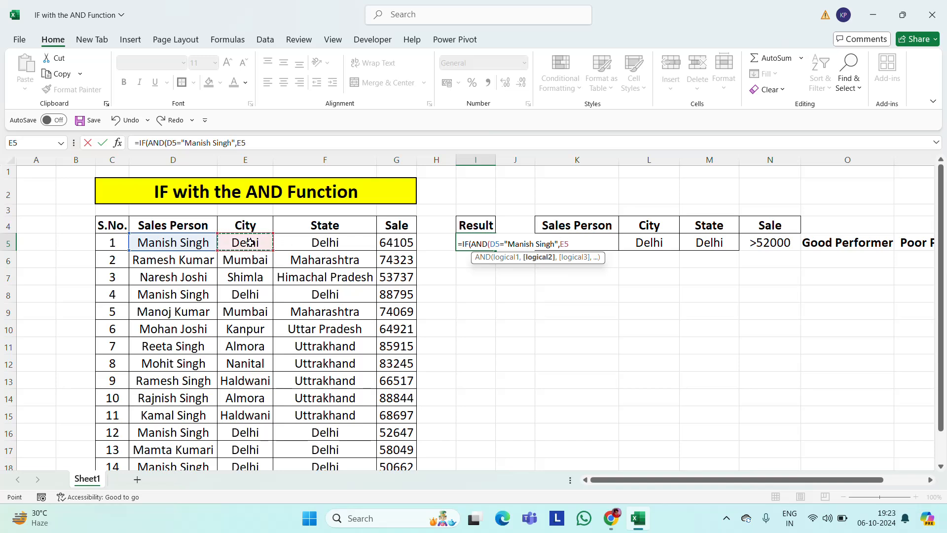
{"action": "type", "text": "=\"Delhi"}
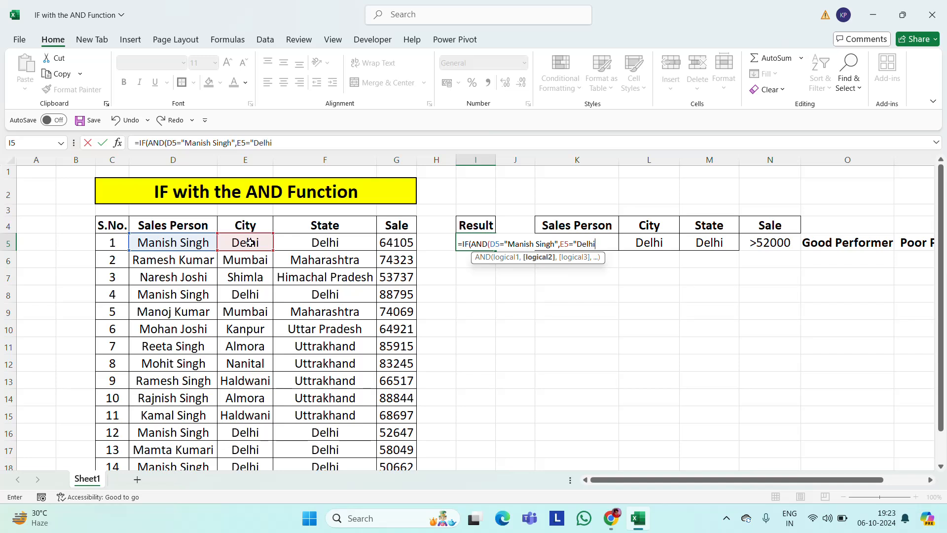
{"action": "type", "text": "\","}
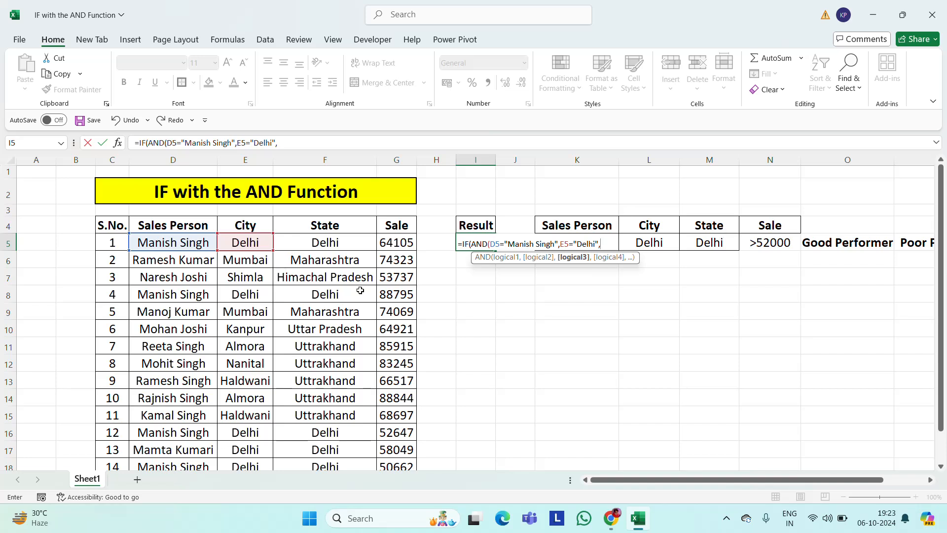
{"action": "left_click", "coordinate": [326, 242]}
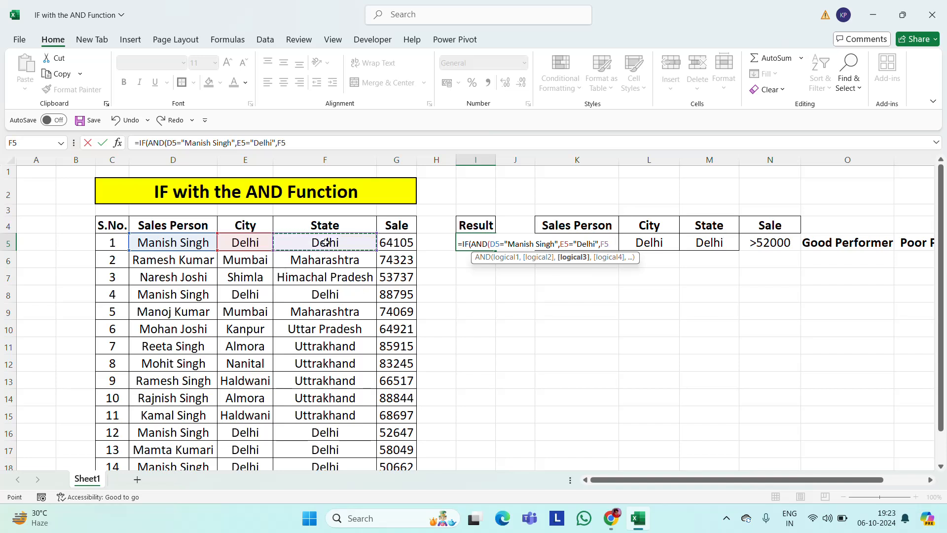
{"action": "type", "text": "=\"Delhi"}
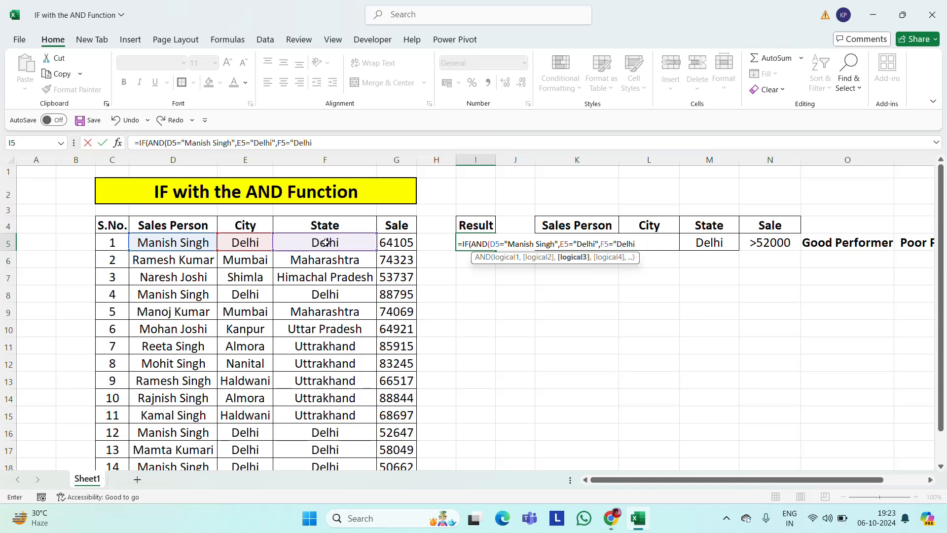
{"action": "type", "text": "\","}
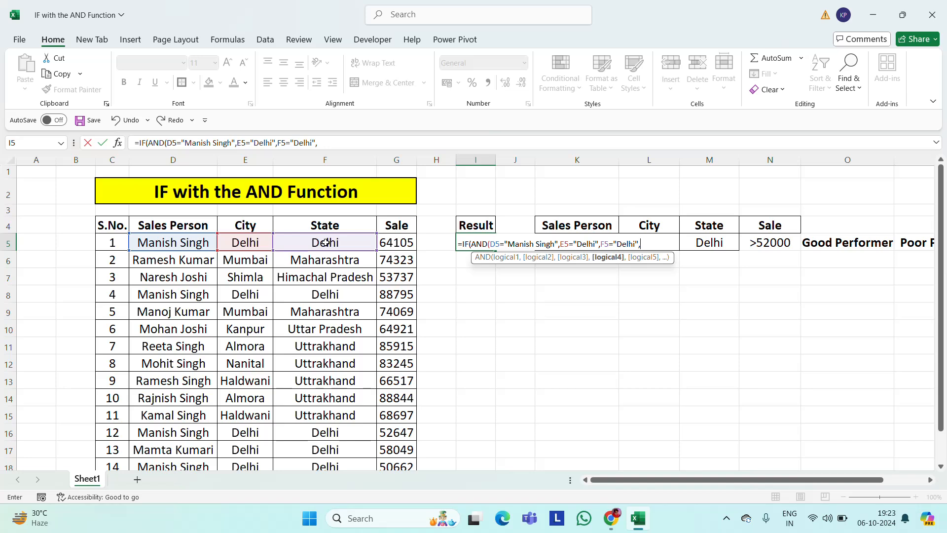
Step: Add the sale condition G5>52000 and close the AND test, continuing to the formula's value_if_true argument
{"action": "left_click", "coordinate": [397, 243]}
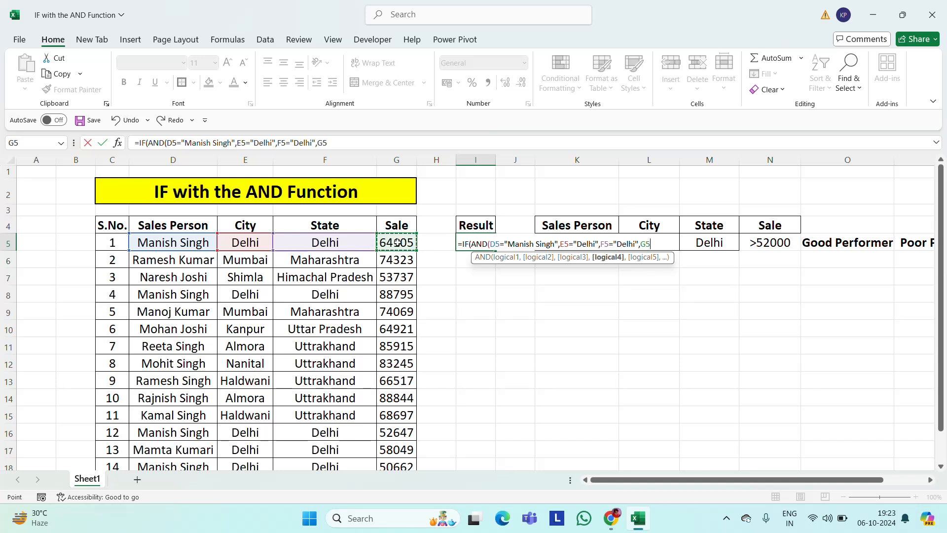
{"action": "type", "text": ">52000"}
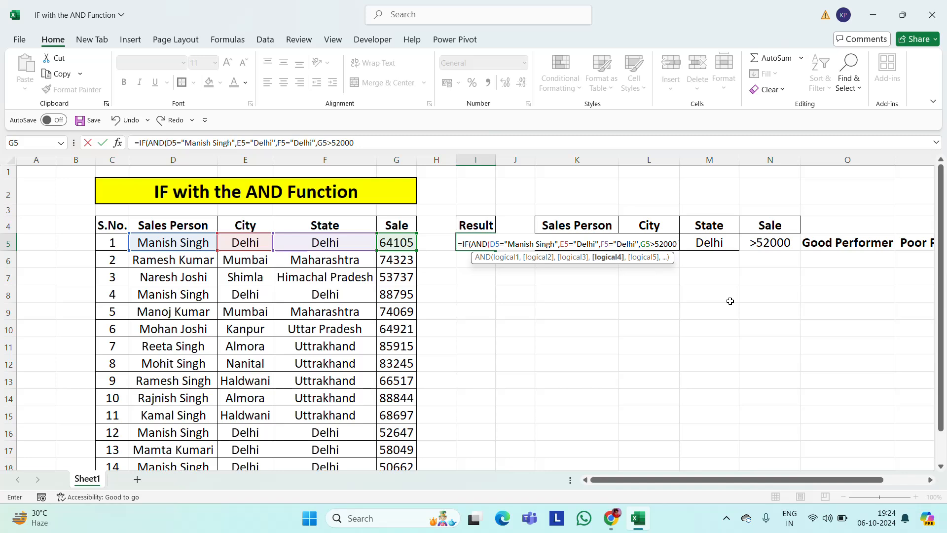
{"action": "type", "text": ")"}
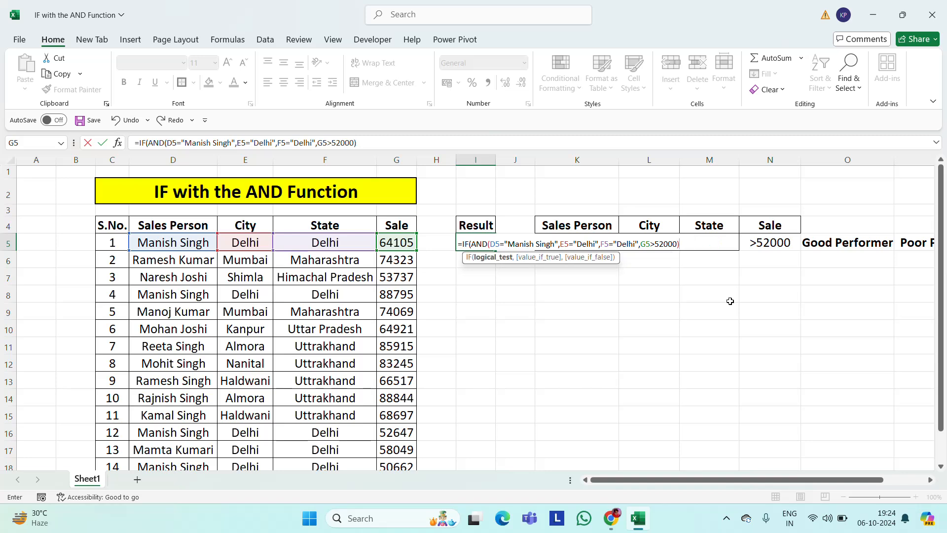
{"action": "type", "text": ","}
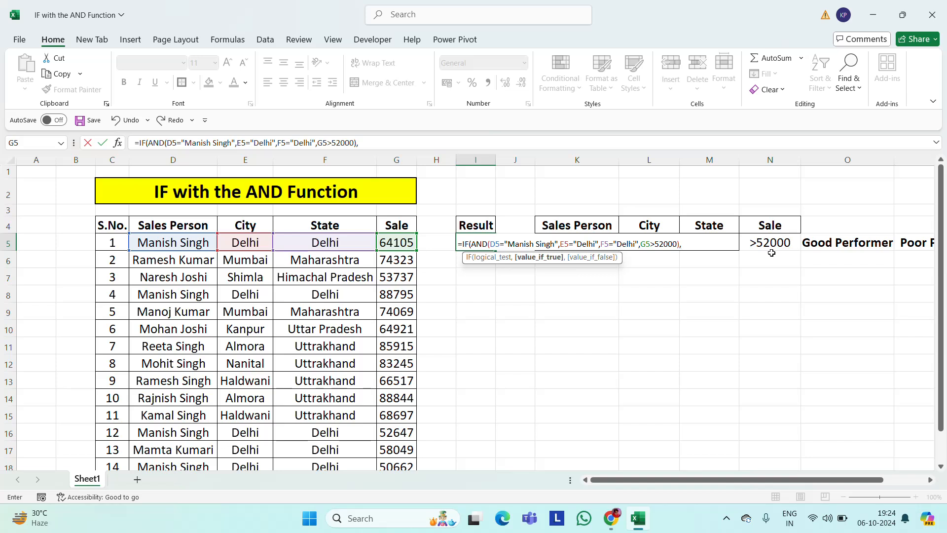
Step: Complete the I5 formula with "Good Performer" as the true value and "Poor Performer" as the false value, and enter it
{"action": "type", "text": "\"Good Perform"}
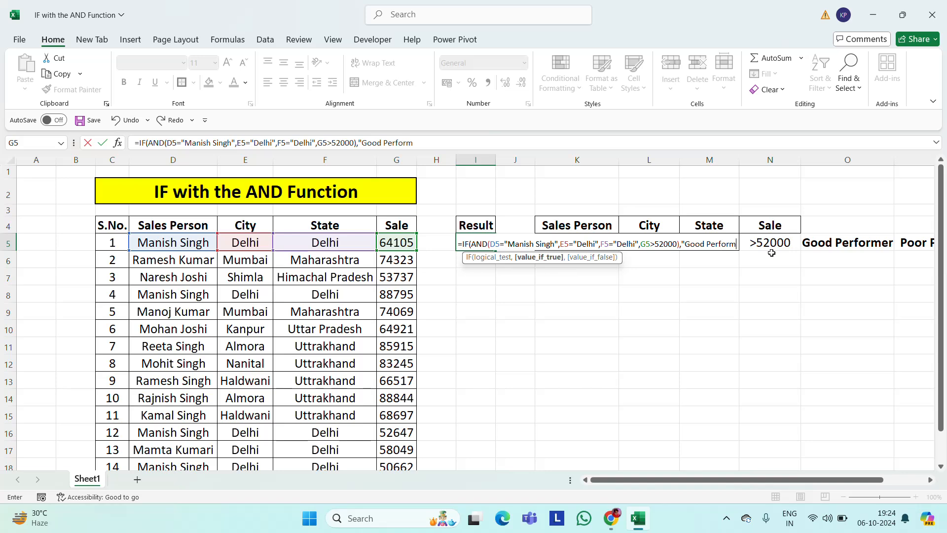
{"action": "type", "text": "er\",\"Po"}
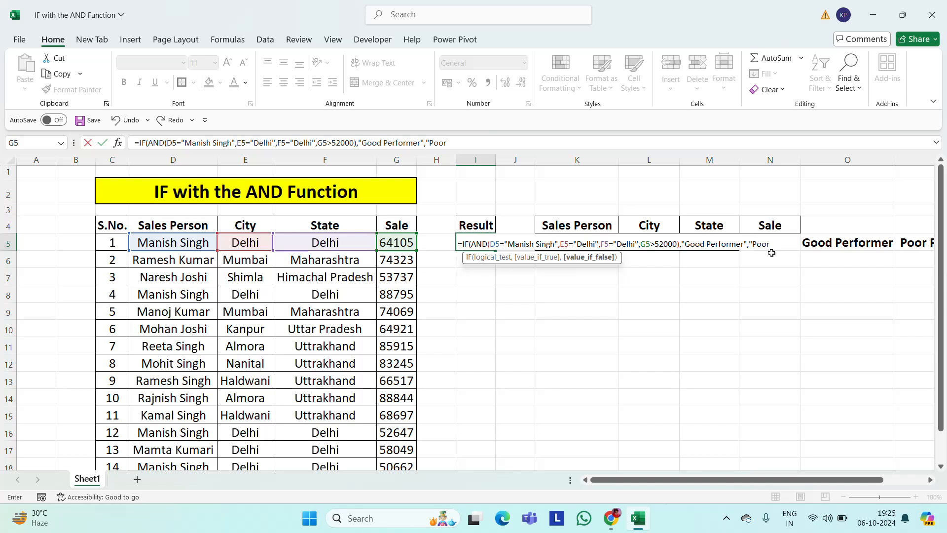
{"action": "type", "text": "or"}
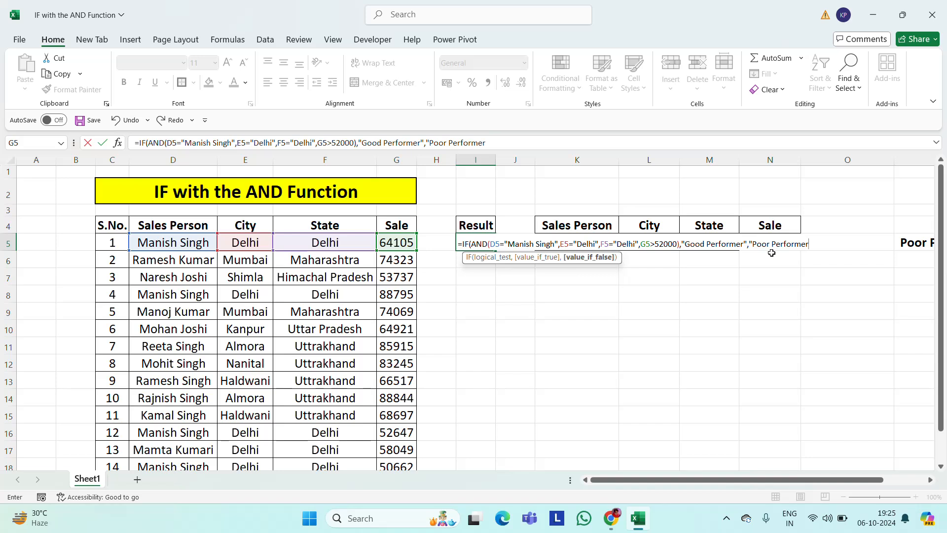
{"action": "type", "text": "\")))"}
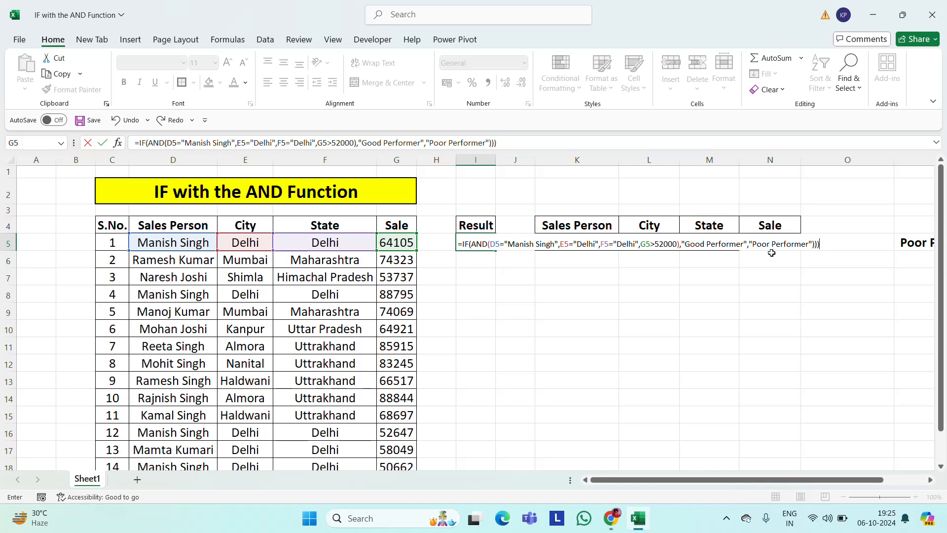
{"action": "key", "text": "Return"}
{"action": "key", "text": "Return"}
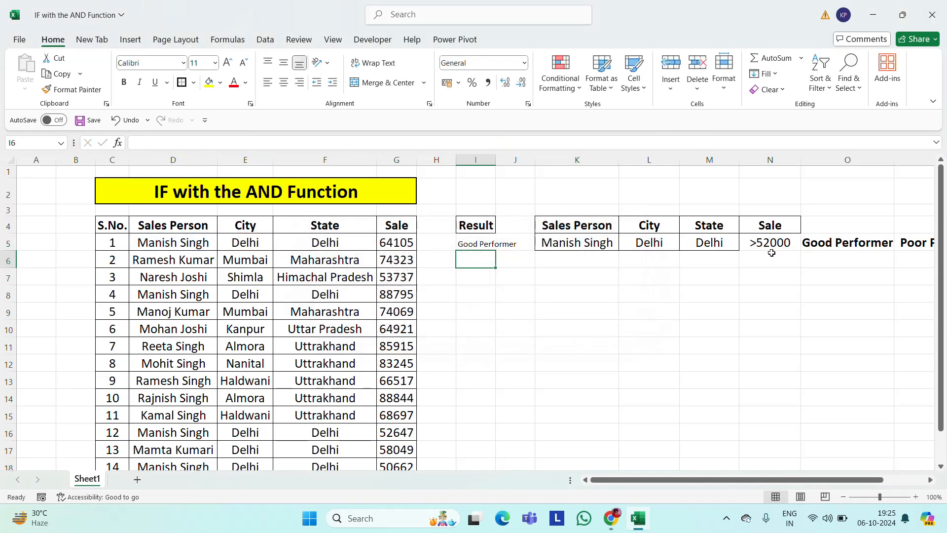
Step: Set the font size of the formula result in I5 to 18
{"action": "key", "text": "Up"}
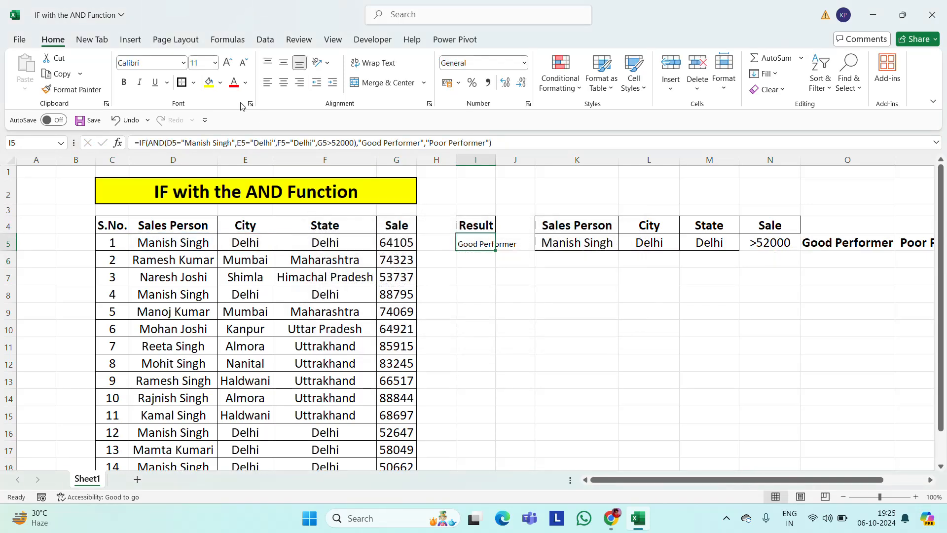
{"action": "left_click", "coordinate": [201, 61]}
{"action": "type", "text": "18"}
{"action": "key", "text": "Return"}
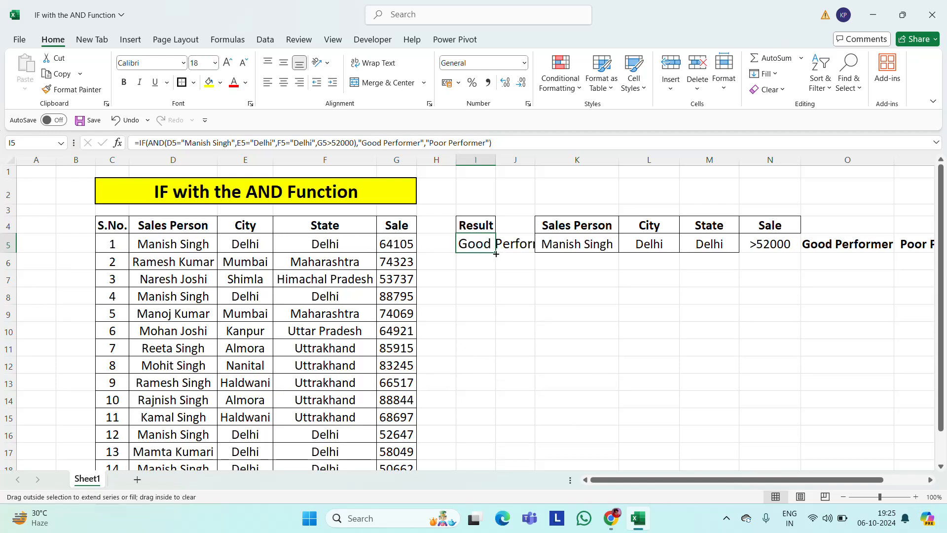
Step: Fill the rating formula from I5 down to I18 and widen column I to fit the results
{"action": "left_click_drag", "start_coordinate": [494, 254], "coordinate": [490, 445]}
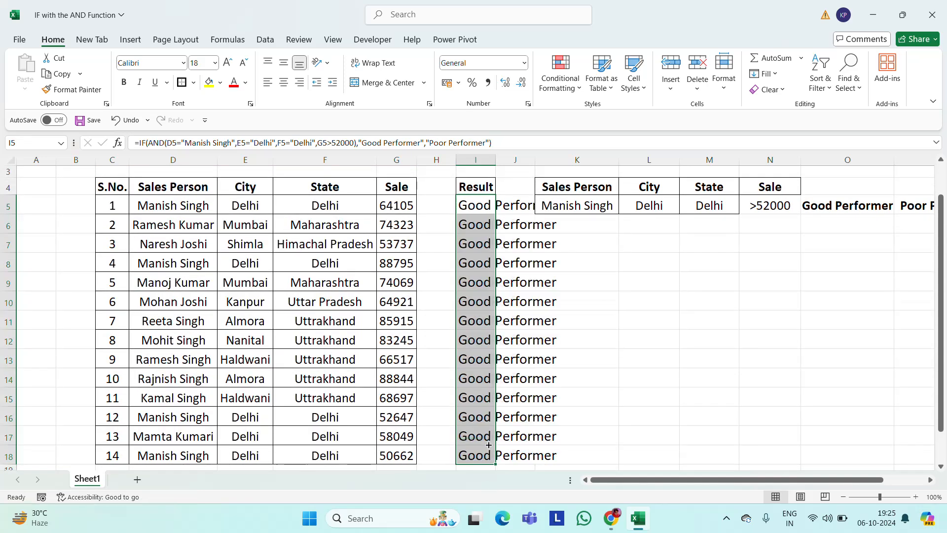
{"action": "left_click_drag", "start_coordinate": [496, 159], "coordinate": [580, 157]}
{"action": "left_click", "coordinate": [639, 214]}
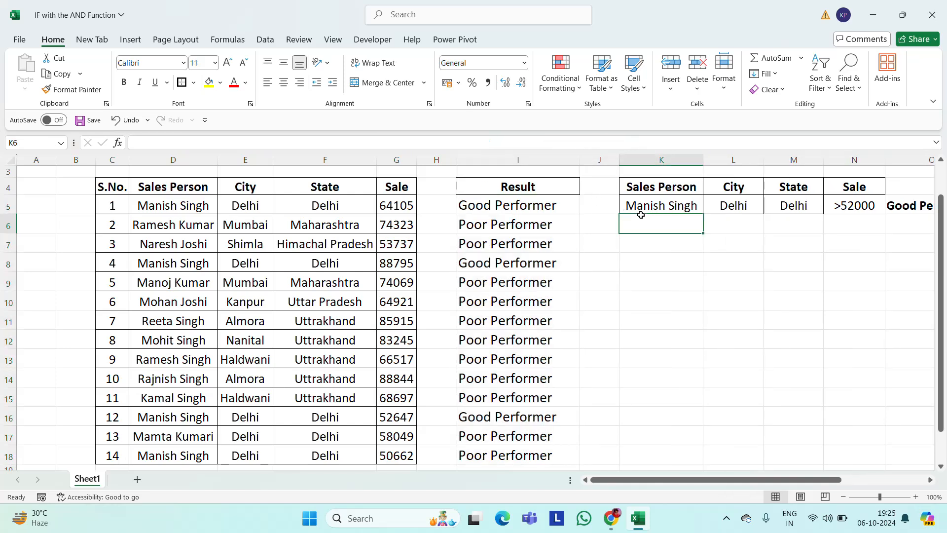
Step: Look over row 5 from the criteria and rating labels back to the first sales record
{"action": "key", "text": "Up"}
{"action": "key", "text": "Right"}
{"action": "key", "text": "Right"}
{"action": "key", "text": "Right"}
{"action": "key", "text": "Right"}
{"action": "key", "text": "Right"}
{"action": "key", "text": "Right"}
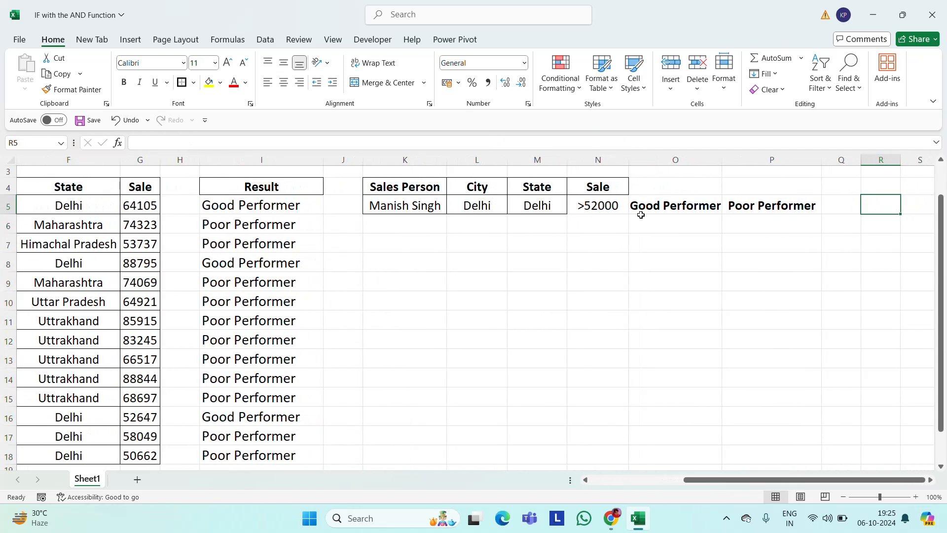
{"action": "key", "text": "Left"}
{"action": "key", "text": "Left"}
{"action": "key", "text": "Left"}
{"action": "key", "text": "Left"}
{"action": "key", "text": "Left"}
{"action": "key", "text": "Left"}
{"action": "key", "text": "Left"}
{"action": "key", "text": "Left"}
{"action": "key", "text": "Left"}
{"action": "key", "text": "Left"}
{"action": "key", "text": "Left"}
{"action": "key", "text": "Left"}
{"action": "key", "text": "Left"}
{"action": "key", "text": "Left"}
{"action": "key", "text": "Left"}
{"action": "key", "text": "Right"}
{"action": "key", "text": "Right"}
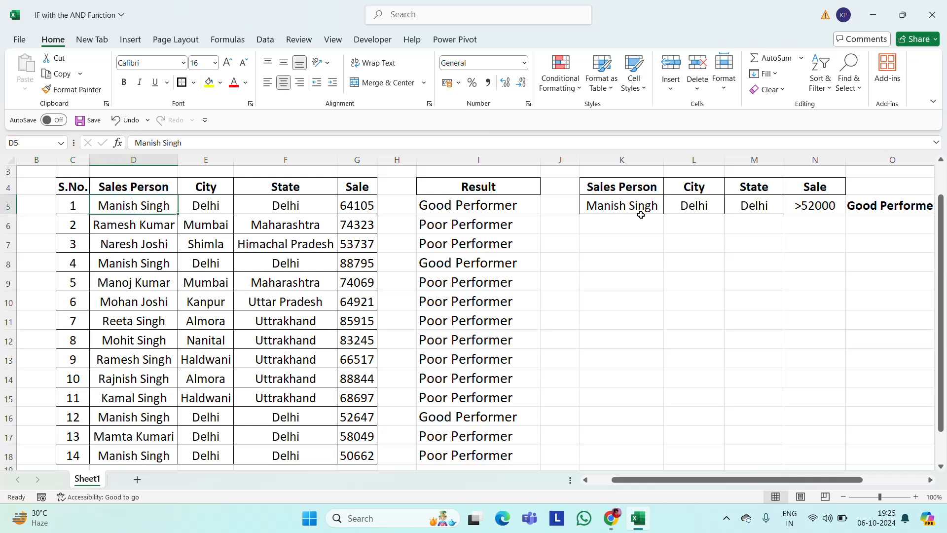
Step: Highlight the first sales record and its result, C5:I5, with yellow fill
{"action": "key", "text": "Left"}
{"action": "key", "text": "shift+Right"}
{"action": "key", "text": "shift+Right"}
{"action": "key", "text": "shift+Right"}
{"action": "key", "text": "shift+Right"}
{"action": "key", "text": "shift+Right"}
{"action": "key", "text": "shift+Right"}
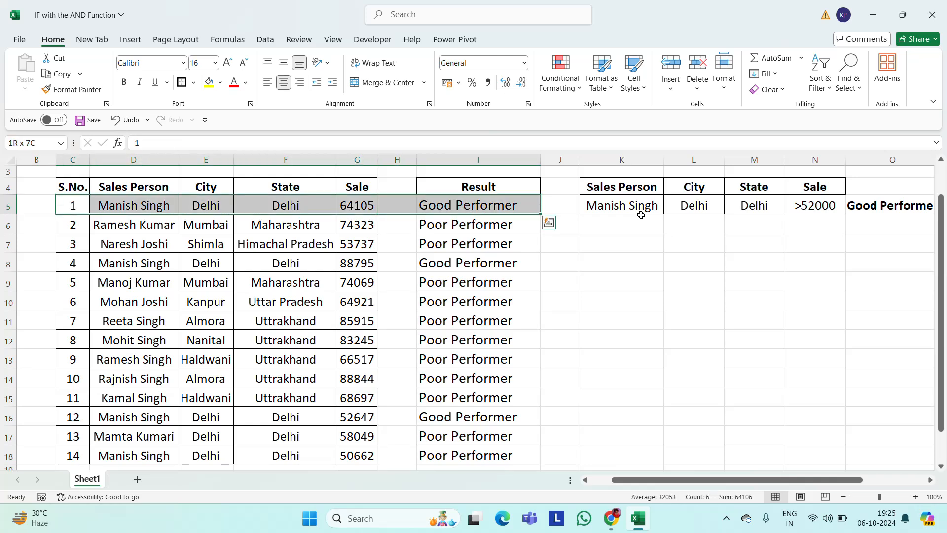
{"action": "left_click", "coordinate": [205, 86]}
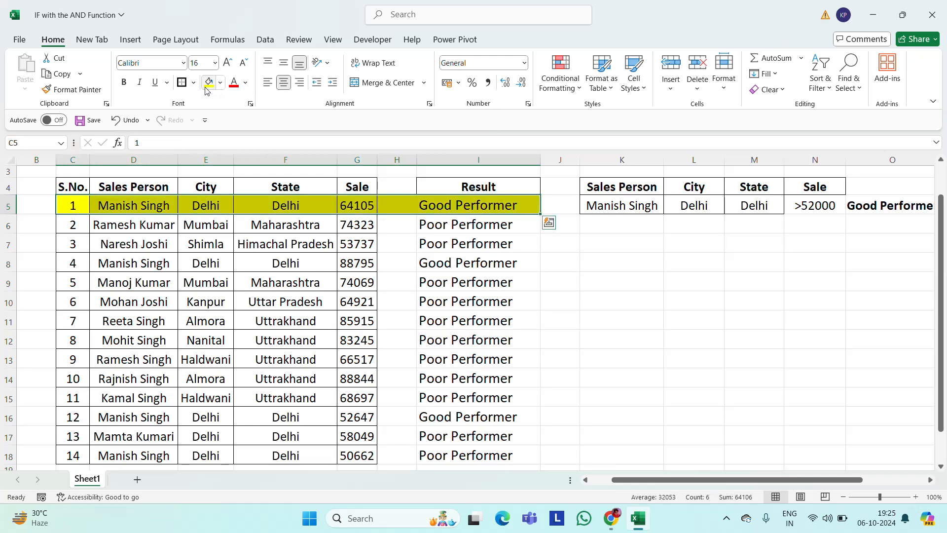
Step: Highlight record 4 and its result, C8:I8, with the same yellow fill
{"action": "left_click", "coordinate": [132, 256]}
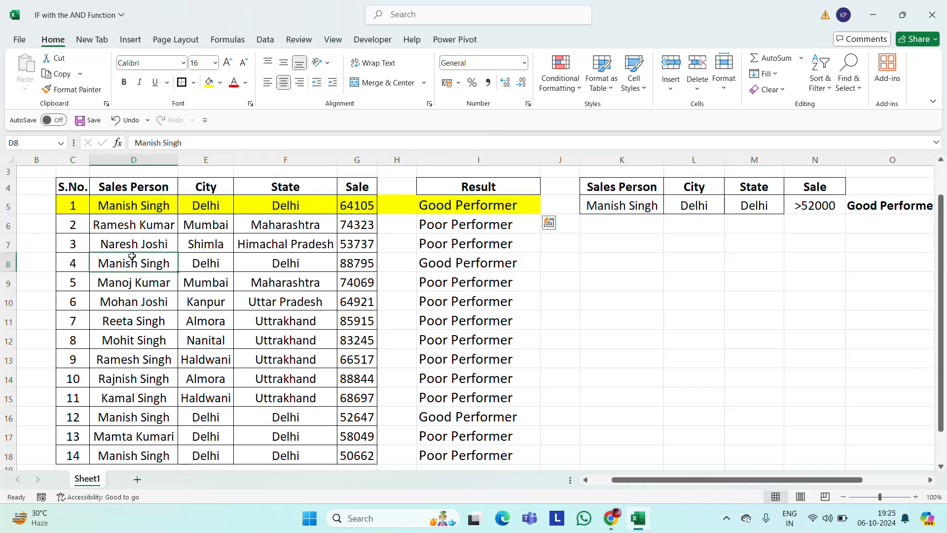
{"action": "key", "text": "Left"}
{"action": "key", "text": "shift+Right"}
{"action": "key", "text": "shift+Right"}
{"action": "key", "text": "shift+Right"}
{"action": "key", "text": "shift+Right"}
{"action": "key", "text": "shift+Right"}
{"action": "key", "text": "shift+Right"}
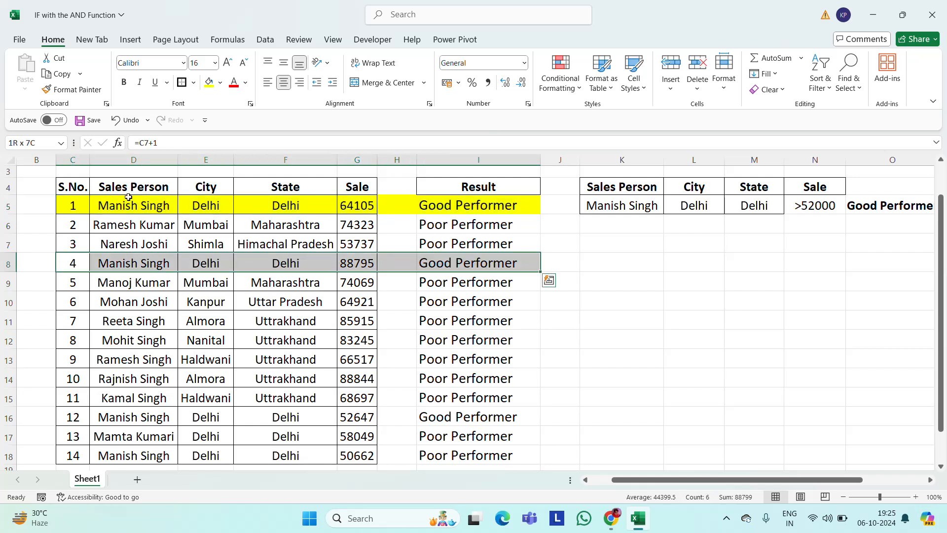
{"action": "left_click", "coordinate": [209, 85]}
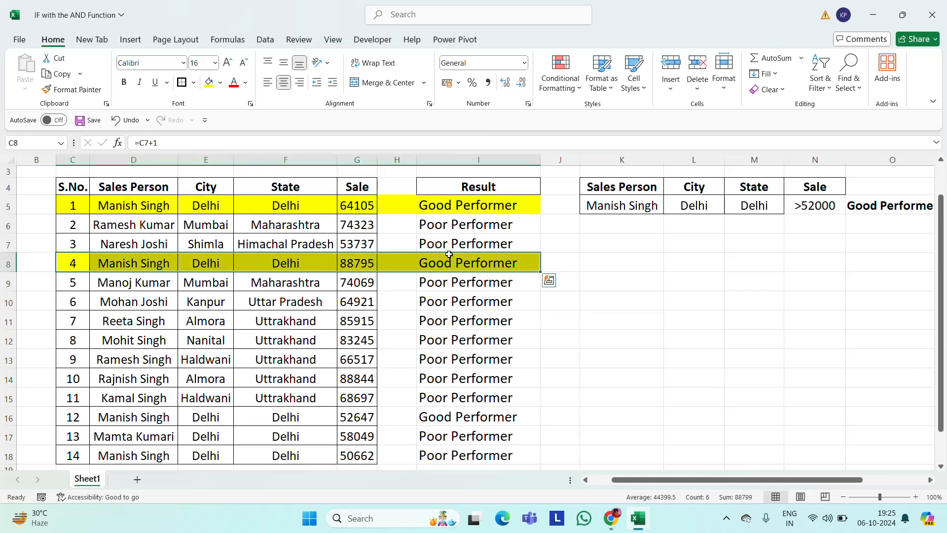
Step: Highlight record 12 and its result, C16:I16, with yellow fill
{"action": "left_click", "coordinate": [243, 423]}
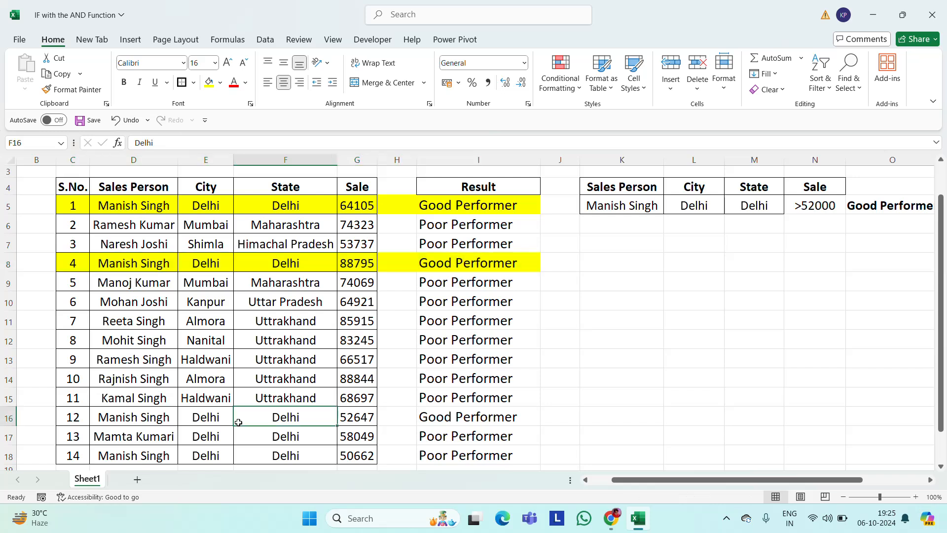
{"action": "key", "text": "Left"}
{"action": "key", "text": "Left"}
{"action": "key", "text": "Left"}
{"action": "key", "text": "shift+Right"}
{"action": "key", "text": "shift+Right"}
{"action": "key", "text": "shift+Right"}
{"action": "key", "text": "shift+Right"}
{"action": "key", "text": "shift+Right"}
{"action": "key", "text": "shift+Right"}
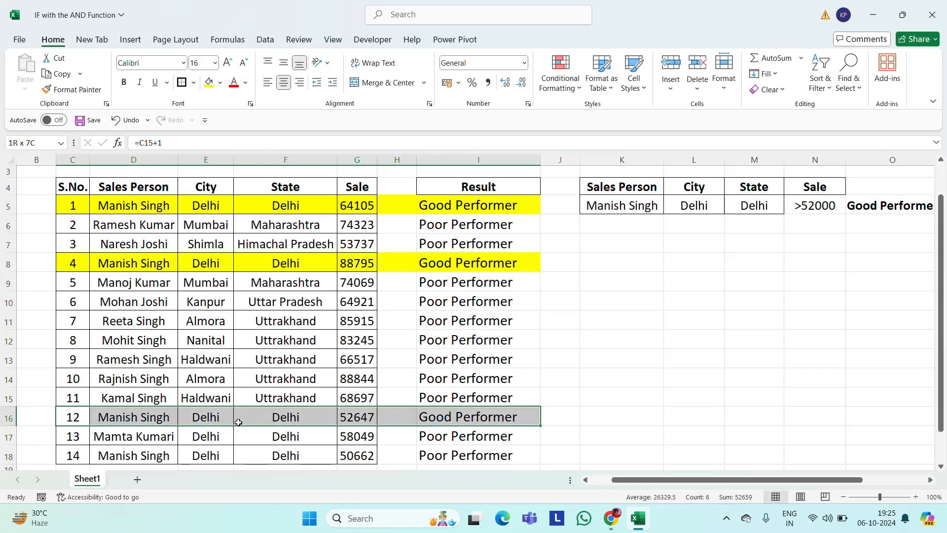
{"action": "left_click", "coordinate": [209, 83]}
Step: Examine the ratings and their formulas throughout the Result column
{"action": "left_click", "coordinate": [475, 319]}
{"action": "key", "text": "Down"}
{"action": "key", "text": "Down"}
{"action": "key", "text": "Down"}
{"action": "key", "text": "Down"}
{"action": "key", "text": "Down"}
{"action": "key", "text": "Down"}
{"action": "key", "text": "Down"}
{"action": "key", "text": "Down"}
{"action": "key", "text": "Down"}
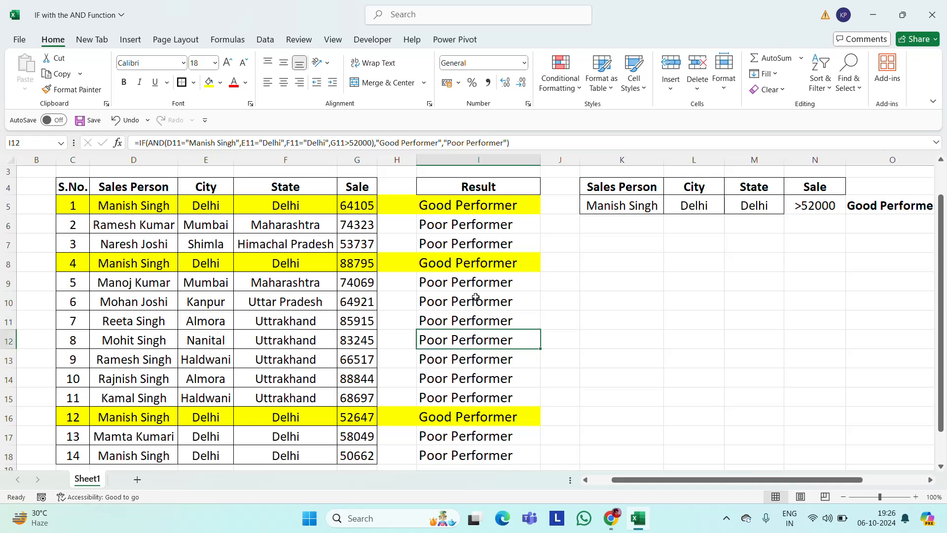
{"action": "key", "text": "Up"}
{"action": "key", "text": "Up"}
{"action": "key", "text": "Up"}
{"action": "key", "text": "Up"}
{"action": "key", "text": "Up"}
{"action": "key", "text": "Up"}
{"action": "key", "text": "Up"}
{"action": "key", "text": "Up"}
{"action": "key", "text": "Up"}
{"action": "key", "text": "Up"}
{"action": "key", "text": "Up"}
{"action": "key", "text": "Up"}
{"action": "key", "text": "Up"}
{"action": "key", "text": "Up"}
{"action": "key", "text": "Up"}
{"action": "key", "text": "Up"}
{"action": "key", "text": "Up"}
{"action": "key", "text": "Up"}
{"action": "key", "text": "Up"}
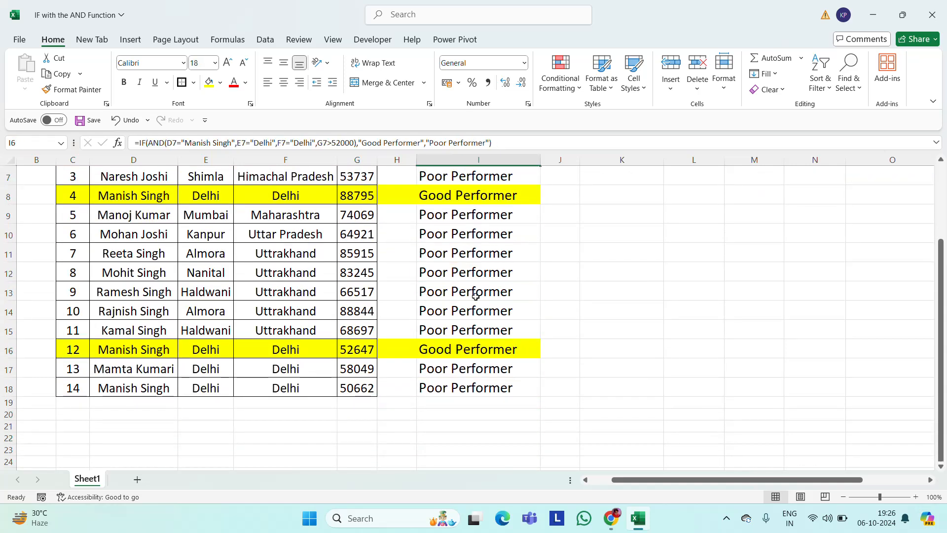
{"action": "key", "text": "Down"}
{"action": "key", "text": "Down"}
{"action": "key", "text": "Down"}
{"action": "key", "text": "Down"}
Step: Examine the sales person, city, state and sale criteria and the two rating labels in K5:P5
{"action": "key", "text": "Right"}
{"action": "key", "text": "Right"}
{"action": "key", "text": "Right"}
{"action": "key", "text": "Right"}
{"action": "key", "text": "Right"}
{"action": "key", "text": "Right"}
{"action": "key", "text": "Right"}
{"action": "key", "text": "Right"}
{"action": "key", "text": "Right"}
{"action": "key", "text": "Right"}
{"action": "key", "text": "Right"}
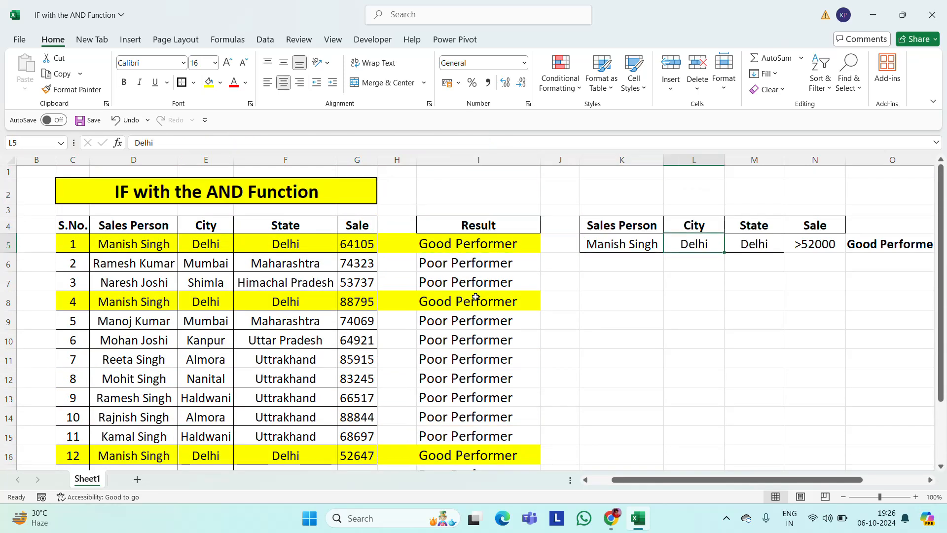
{"action": "key", "text": "Left"}
{"action": "key", "text": "Left"}
{"action": "key", "text": "Left"}
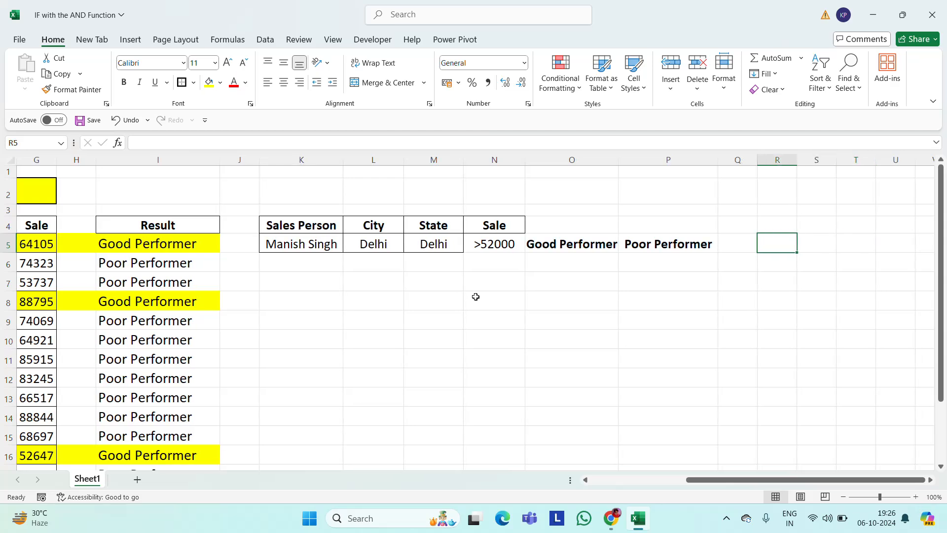
Step: Compare the first record's sales person, city, state and sale in row 5 with the criteria and its rating
{"action": "key", "text": "Home"}
{"action": "key", "text": "Right"}
{"action": "key", "text": "Right"}
{"action": "key", "text": "Right"}
{"action": "key", "text": "Right"}
{"action": "key", "text": "Right"}
{"action": "key", "text": "Right"}
{"action": "key", "text": "Right"}
{"action": "key", "text": "Right"}
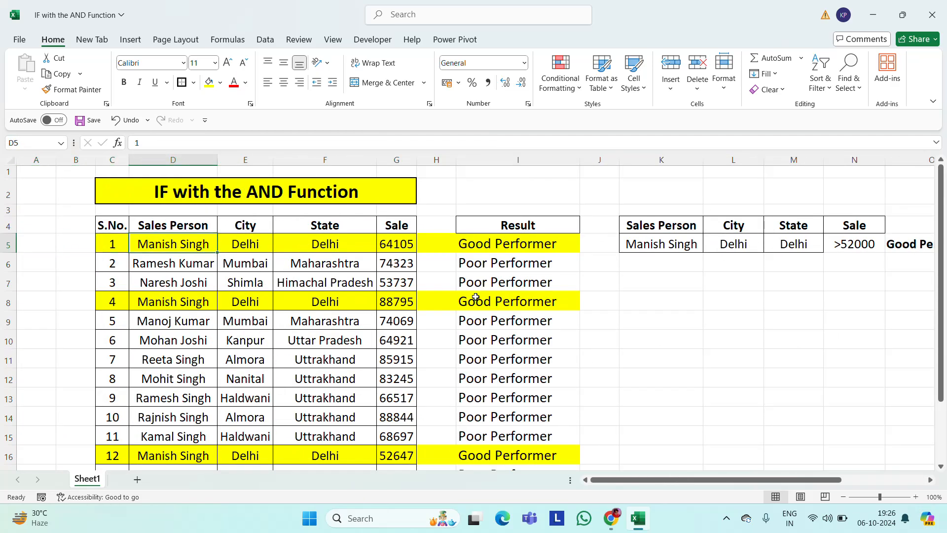
{"action": "key", "text": "Left"}
{"action": "key", "text": "Left"}
{"action": "key", "text": "Left"}
{"action": "key", "text": "Left"}
{"action": "key", "text": "Left"}
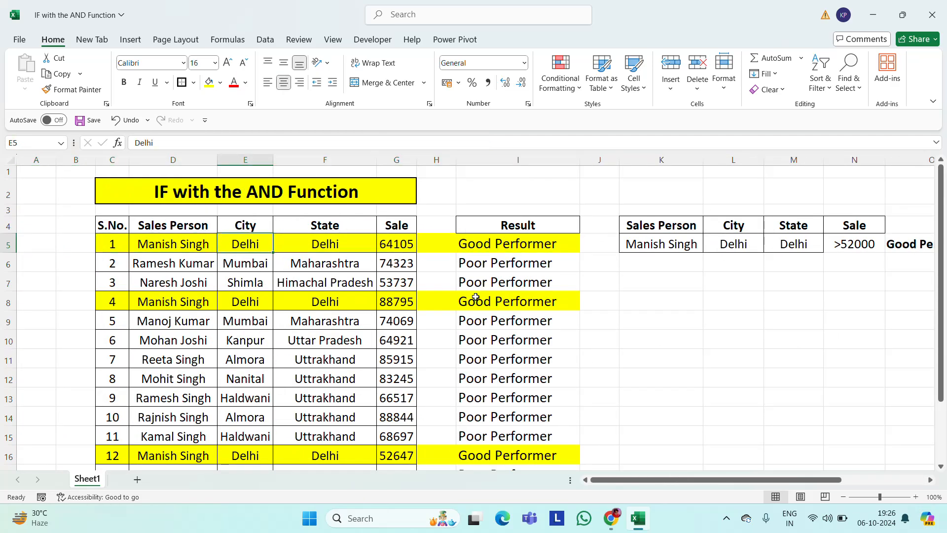
{"action": "key", "text": "Right"}
{"action": "key", "text": "Right"}
{"action": "key", "text": "Right"}
{"action": "key", "text": "Right"}
{"action": "key", "text": "Right"}
{"action": "key", "text": "Right"}
{"action": "key", "text": "Right"}
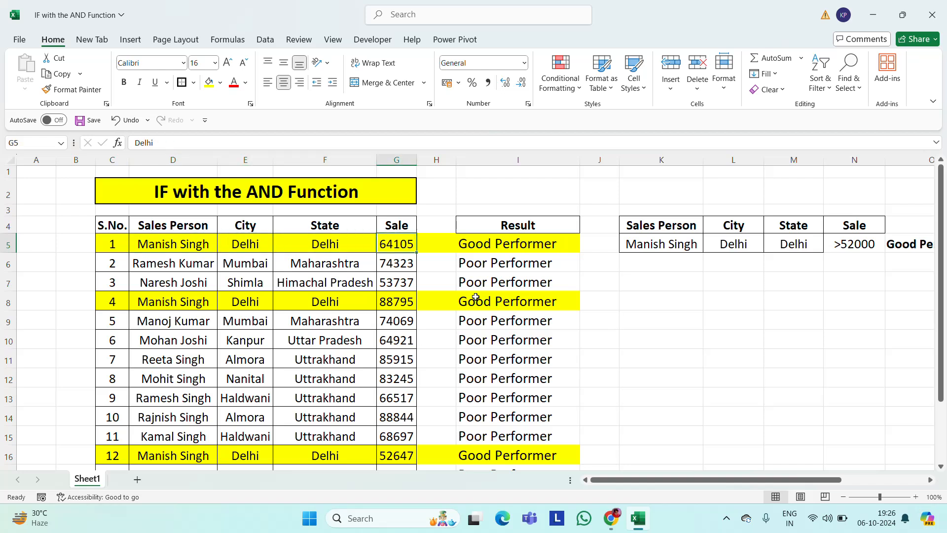
{"action": "key", "text": "Left"}
{"action": "key", "text": "Left"}
{"action": "key", "text": "Left"}
{"action": "key", "text": "Left"}
{"action": "key", "text": "Left"}
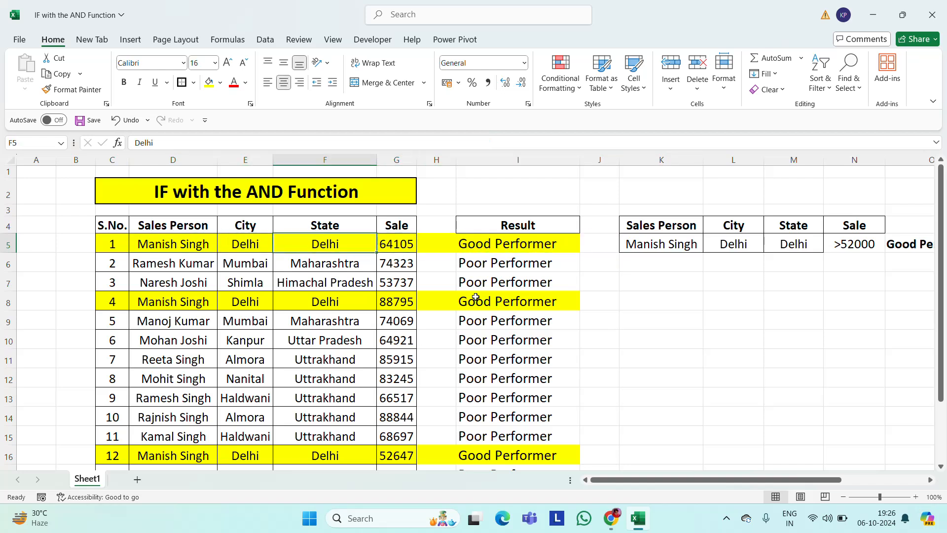
{"action": "key", "text": "Left"}
{"action": "key", "text": "Right"}
{"action": "key", "text": "Right"}
{"action": "key", "text": "Right"}
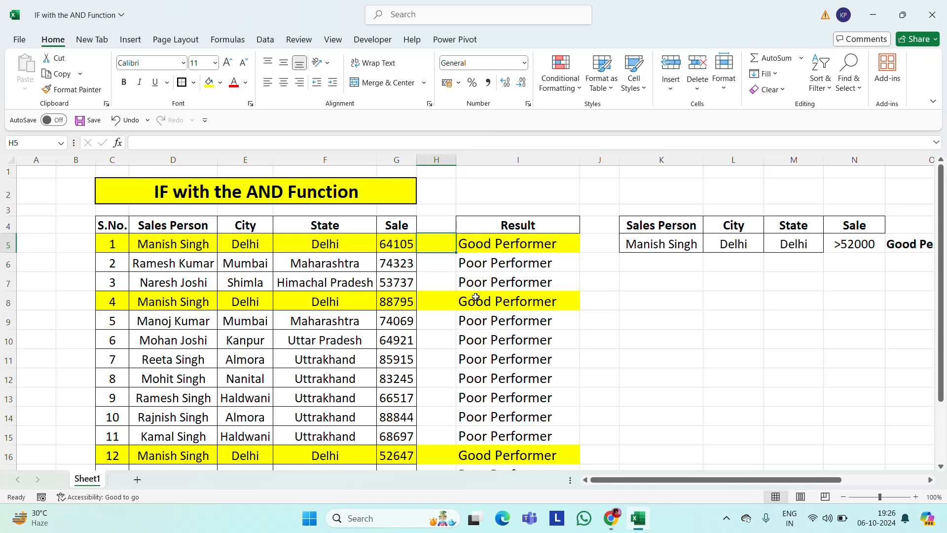
{"action": "key", "text": "Right"}
{"action": "key", "text": "Right"}
{"action": "key", "text": "Right"}
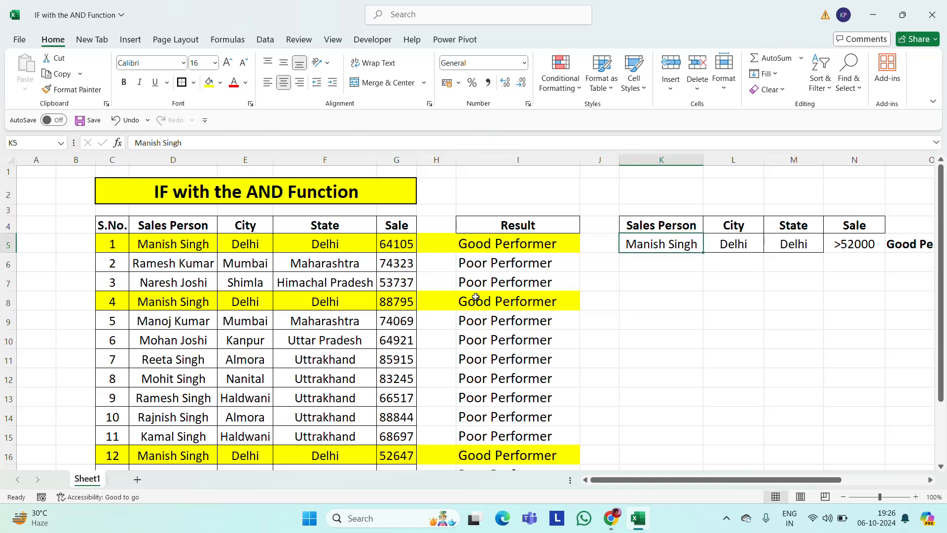
{"action": "key", "text": "Right"}
{"action": "key", "text": "Left"}
{"action": "key", "text": "Left"}
{"action": "key", "text": "Left"}
Step: Compare record 4's sales person, city, state and sale in row 8 with the criteria and its rating
{"action": "key", "text": "Down"}
{"action": "key", "text": "Down"}
{"action": "key", "text": "Down"}
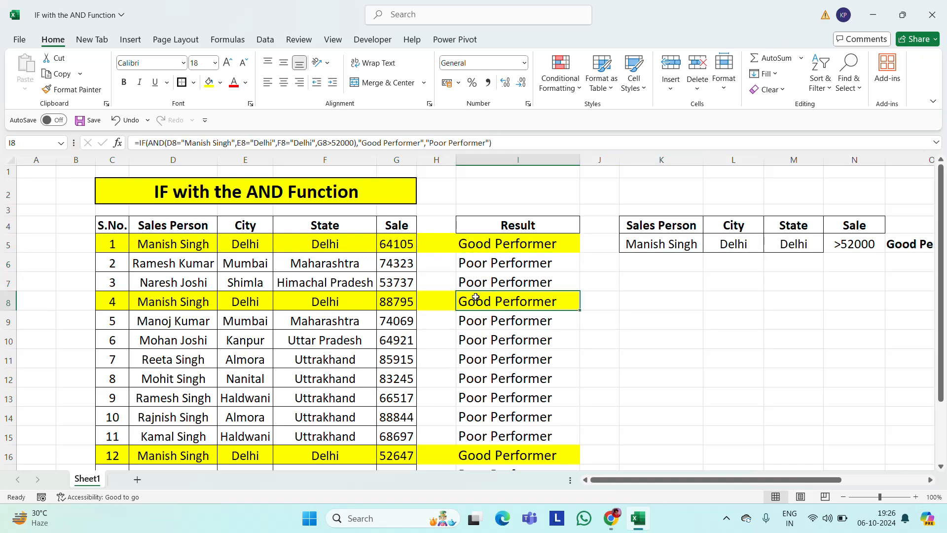
{"action": "key", "text": "Left"}
{"action": "key", "text": "Left"}
{"action": "key", "text": "Left"}
{"action": "key", "text": "Left"}
{"action": "key", "text": "Left"}
{"action": "key", "text": "Left"}
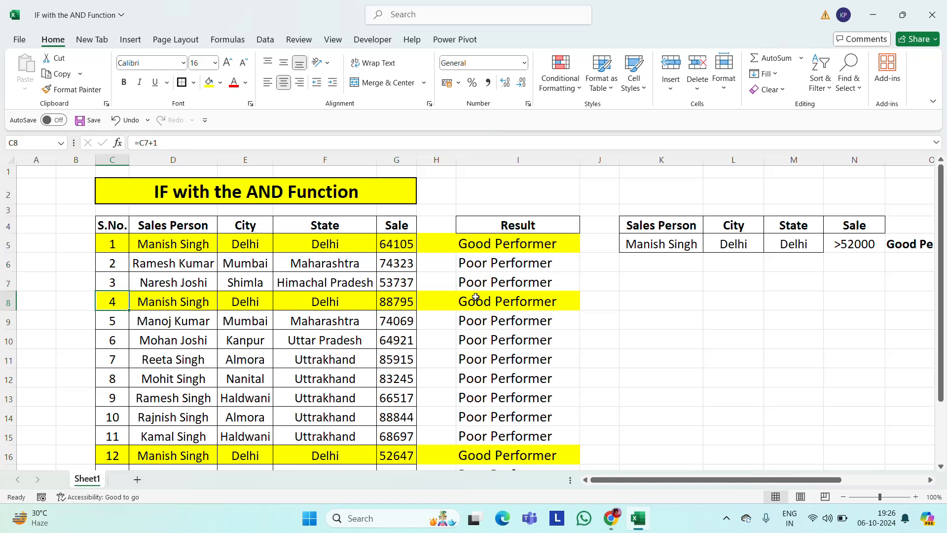
{"action": "key", "text": "Right"}
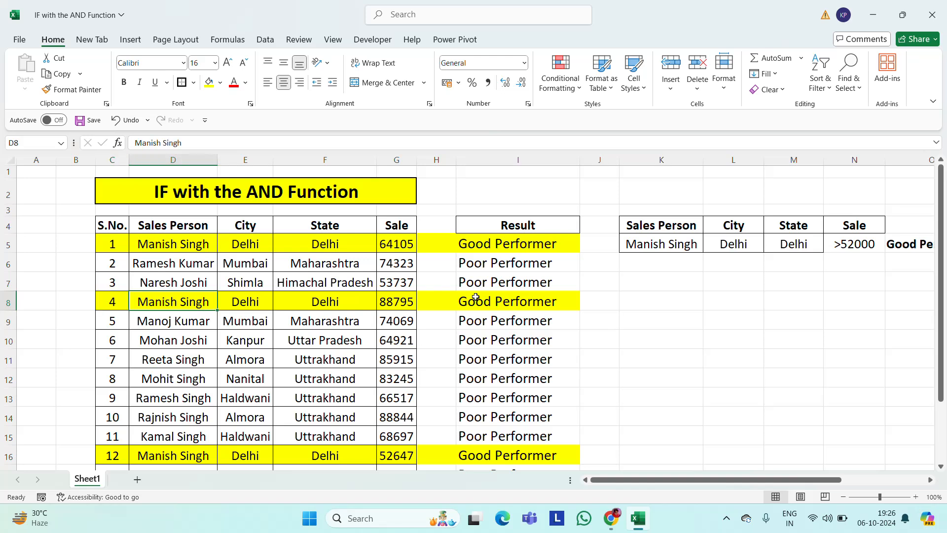
{"action": "key", "text": "Right"}
{"action": "key", "text": "Right"}
{"action": "key", "text": "Right"}
{"action": "key", "text": "Right"}
{"action": "key", "text": "Right"}
{"action": "key", "text": "Right"}
{"action": "key", "text": "Right"}
{"action": "key", "text": "Right"}
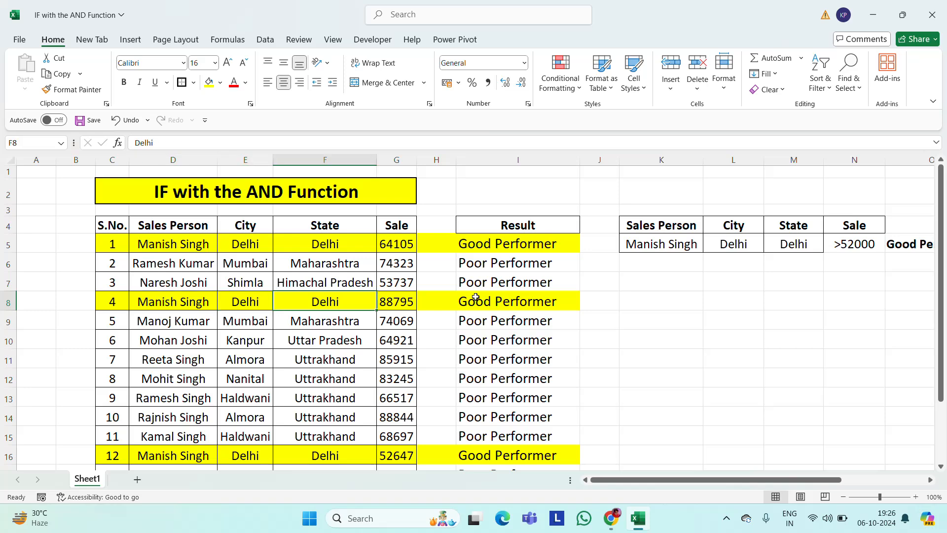
{"action": "key", "text": "Right"}
{"action": "key", "text": "Right"}
{"action": "key", "text": "Right"}
{"action": "key", "text": "Right"}
{"action": "key", "text": "Right"}
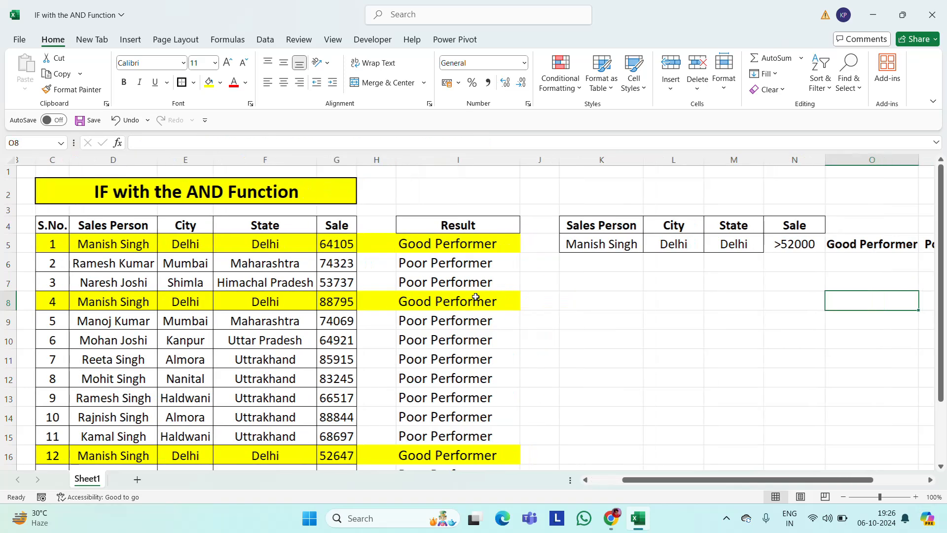
{"action": "key", "text": "Left"}
{"action": "key", "text": "Left"}
{"action": "key", "text": "Left"}
{"action": "key", "text": "Left"}
{"action": "key", "text": "Left"}
{"action": "key", "text": "Left"}
{"action": "key", "text": "Left"}
{"action": "key", "text": "Left"}
{"action": "key", "text": "Left"}
{"action": "key", "text": "Left"}
{"action": "key", "text": "Left"}
{"action": "key", "text": "Left"}
{"action": "key", "text": "Left"}
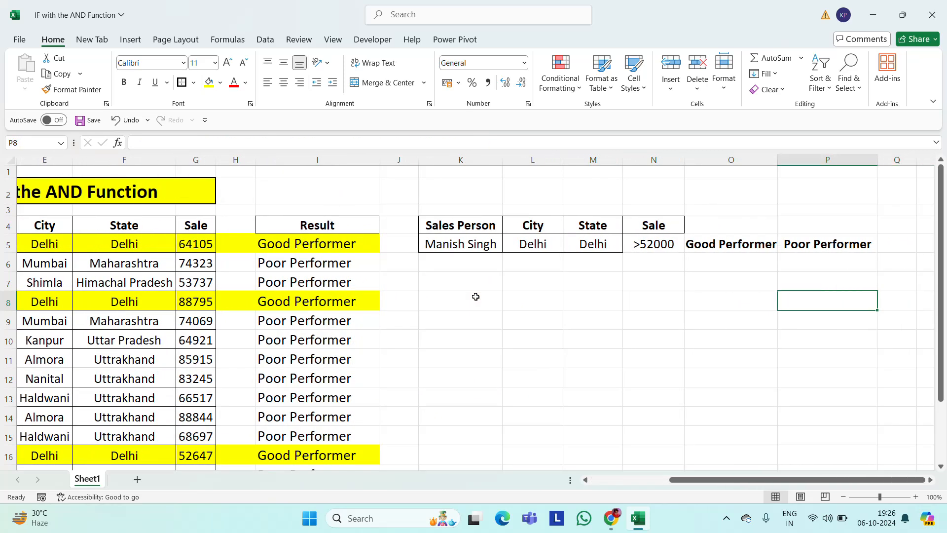
Step: Check record 12's sales person, city, state and sale in row 16 together with its rating
{"action": "key", "text": "Down"}
{"action": "key", "text": "Down"}
{"action": "key", "text": "Down"}
{"action": "key", "text": "Down"}
{"action": "key", "text": "Down"}
{"action": "key", "text": "Down"}
{"action": "key", "text": "Down"}
{"action": "key", "text": "Down"}
{"action": "key", "text": "Down"}
{"action": "key", "text": "Down"}
{"action": "key", "text": "Down"}
{"action": "key", "text": "Down"}
{"action": "key", "text": "Down"}
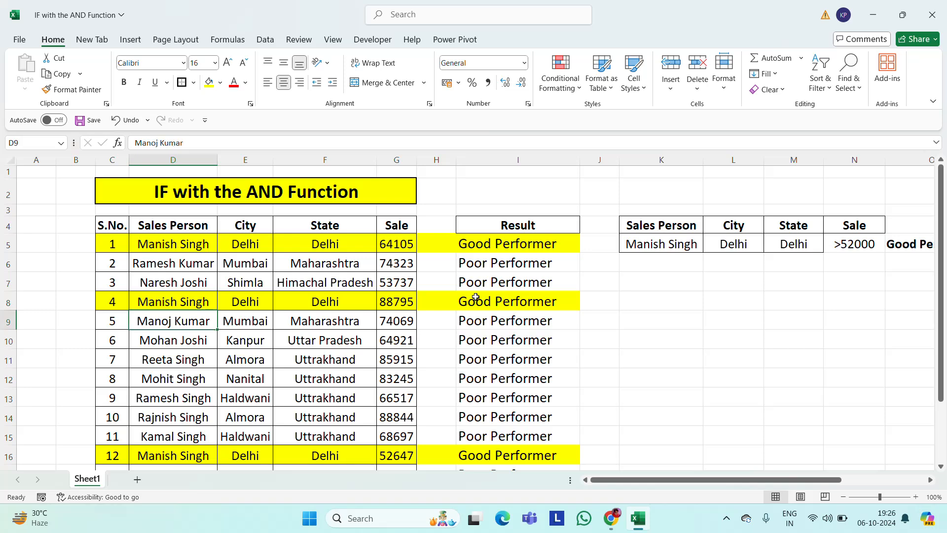
{"action": "key", "text": "Up"}
{"action": "key", "text": "Up"}
{"action": "key", "text": "Up"}
{"action": "key", "text": "Up"}
{"action": "key", "text": "Up"}
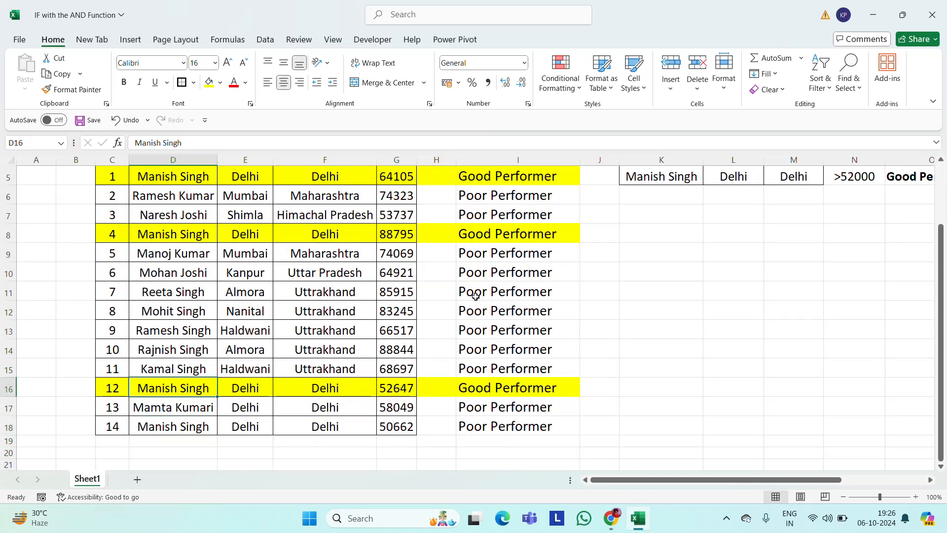
{"action": "key", "text": "Left"}
{"action": "key", "text": "Right"}
{"action": "key", "text": "Right"}
{"action": "key", "text": "Right"}
{"action": "key", "text": "Right"}
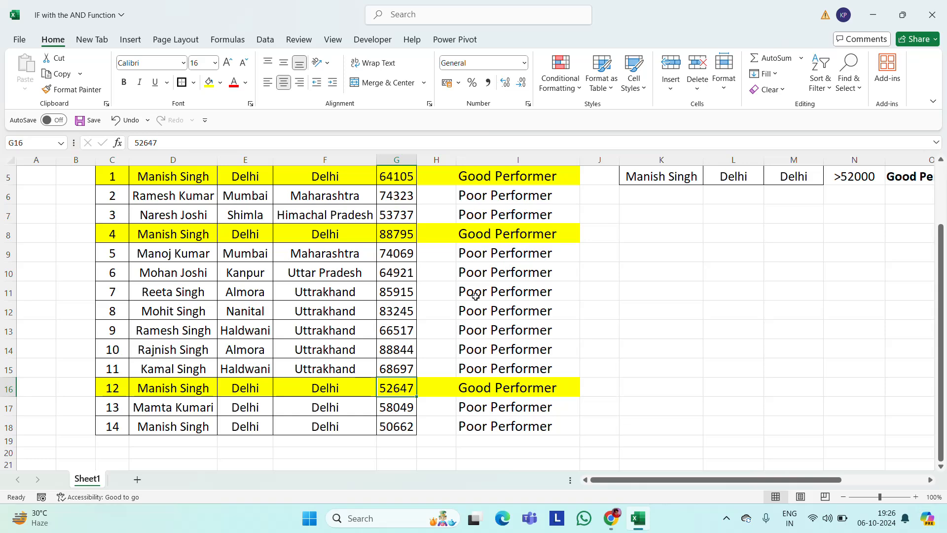
{"action": "key", "text": "Right"}
{"action": "key", "text": "Right"}
{"action": "key", "text": "Right"}
Step: Review the sales person, city, state and sale criteria and the rating labels in row 5 again
{"action": "key", "text": "Up"}
{"action": "key", "text": "Up"}
{"action": "key", "text": "Up"}
{"action": "key", "text": "Up"}
{"action": "key", "text": "Up"}
{"action": "key", "text": "Up"}
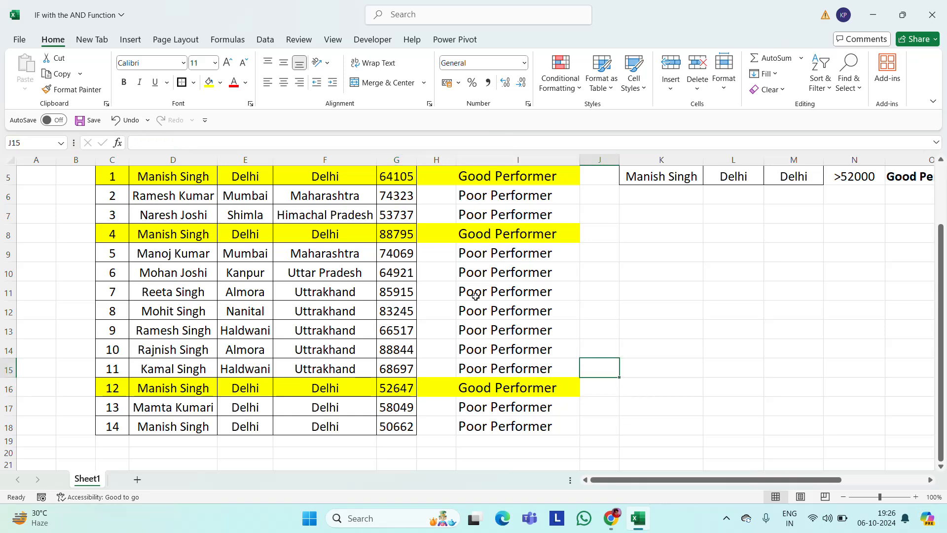
{"action": "key", "text": "Up"}
{"action": "key", "text": "Up"}
{"action": "key", "text": "Up"}
{"action": "key", "text": "Up"}
{"action": "key", "text": "Up"}
{"action": "key", "text": "Up"}
{"action": "key", "text": "Up"}
{"action": "key", "text": "Up"}
{"action": "key", "text": "Up"}
{"action": "key", "text": "Down"}
{"action": "key", "text": "Down"}
{"action": "key", "text": "Down"}
{"action": "key", "text": "Down"}
{"action": "key", "text": "Right"}
{"action": "key", "text": "Right"}
{"action": "key", "text": "Right"}
{"action": "key", "text": "Right"}
{"action": "key", "text": "Right"}
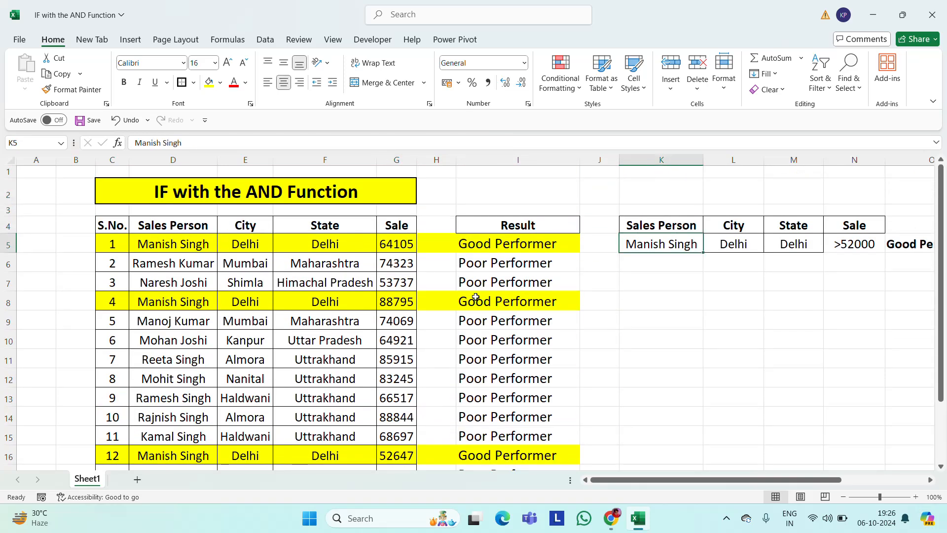
{"action": "key", "text": "Right"}
{"action": "key", "text": "Right"}
{"action": "key", "text": "Left"}
{"action": "key", "text": "Left"}
{"action": "key", "text": "Left"}
{"action": "key", "text": "Left"}
{"action": "key", "text": "Left"}
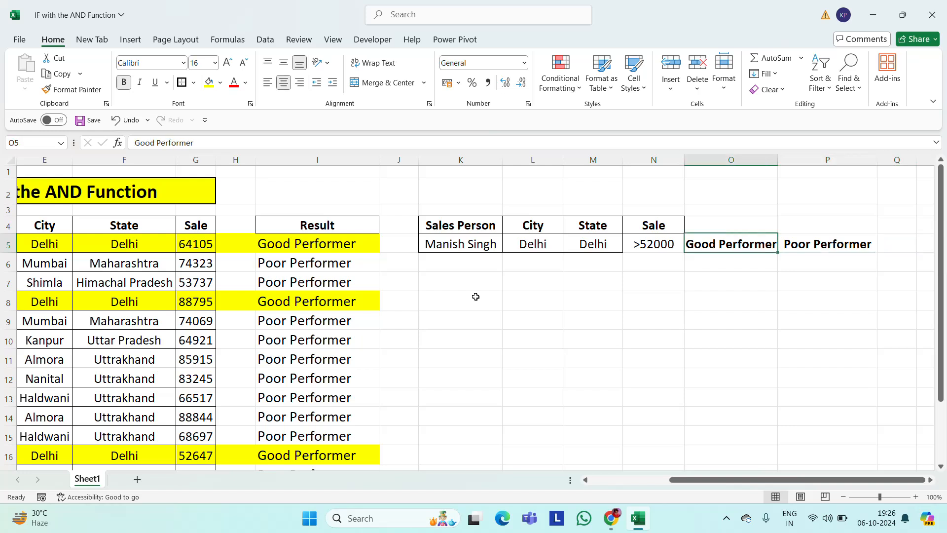
{"action": "key", "text": "Left"}
{"action": "key", "text": "Left"}
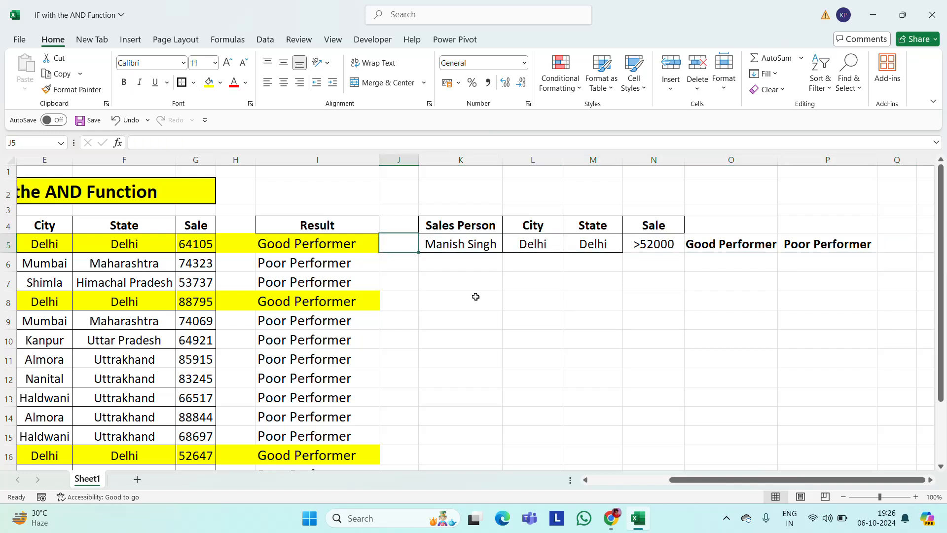
{"action": "key", "text": "Right"}
{"action": "key", "text": "Right"}
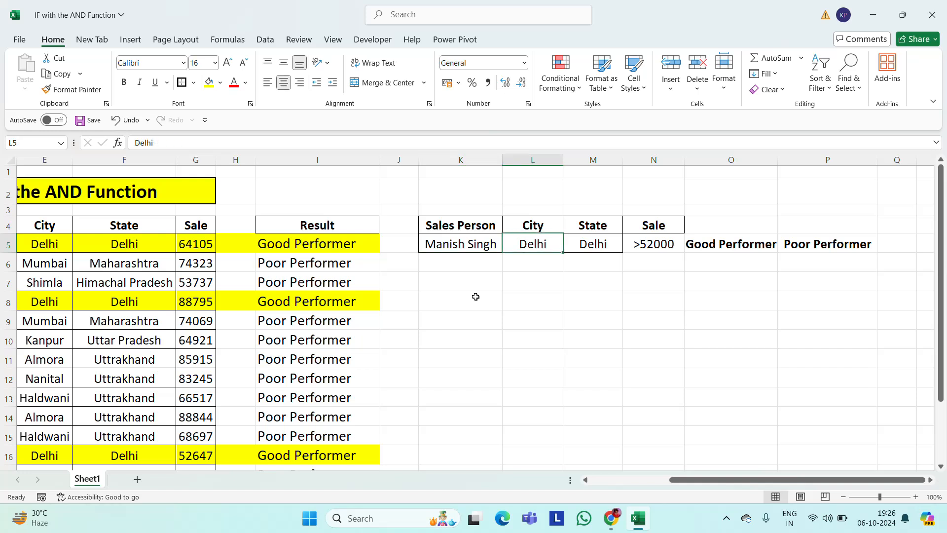
{"action": "key", "text": "Right"}
{"action": "key", "text": "Right"}
Step: Inspect the IF and AND formula in I5 with its cell references displayed, leaving the formula as it is
{"action": "key", "text": "Left"}
{"action": "key", "text": "Left"}
{"action": "key", "text": "Left"}
{"action": "key", "text": "Left"}
{"action": "key", "text": "Left"}
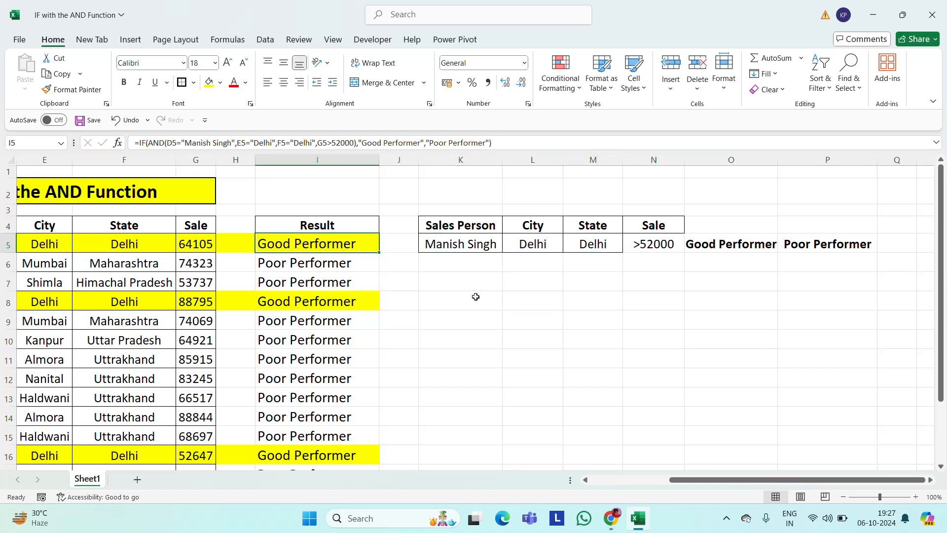
{"action": "key", "text": "Down"}
{"action": "key", "text": "Up"}
{"action": "key", "text": "F2"}
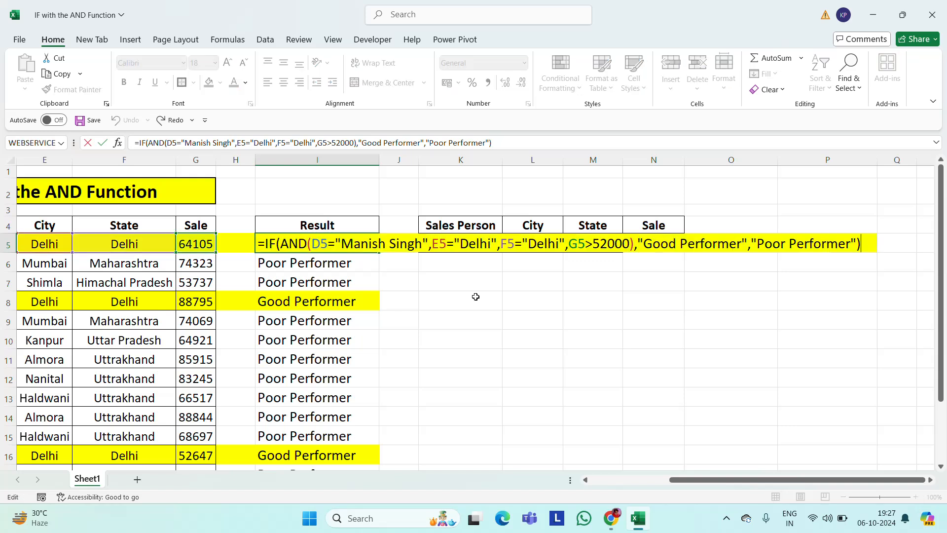
{"action": "key", "text": "ctrl+Return"}
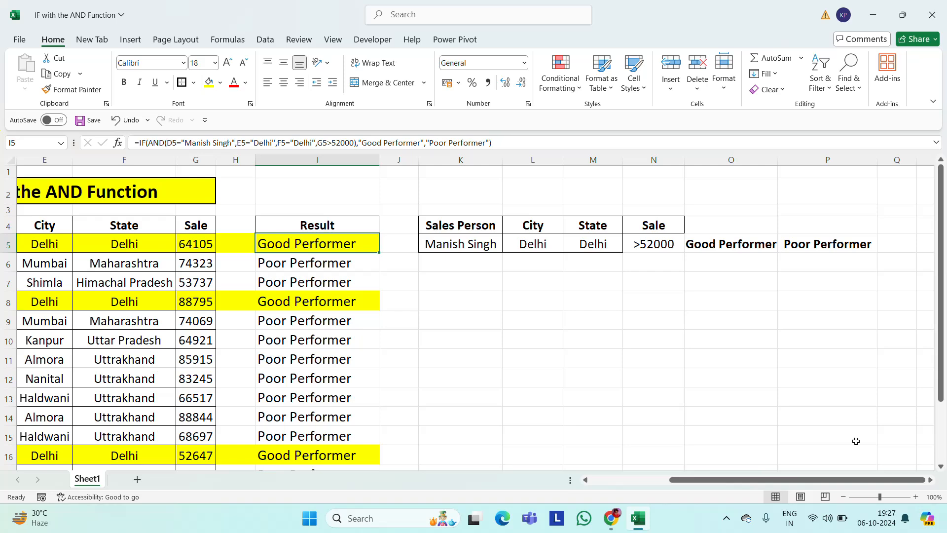
{"action": "left_click_drag", "start_coordinate": [881, 496], "coordinate": [895, 496]}
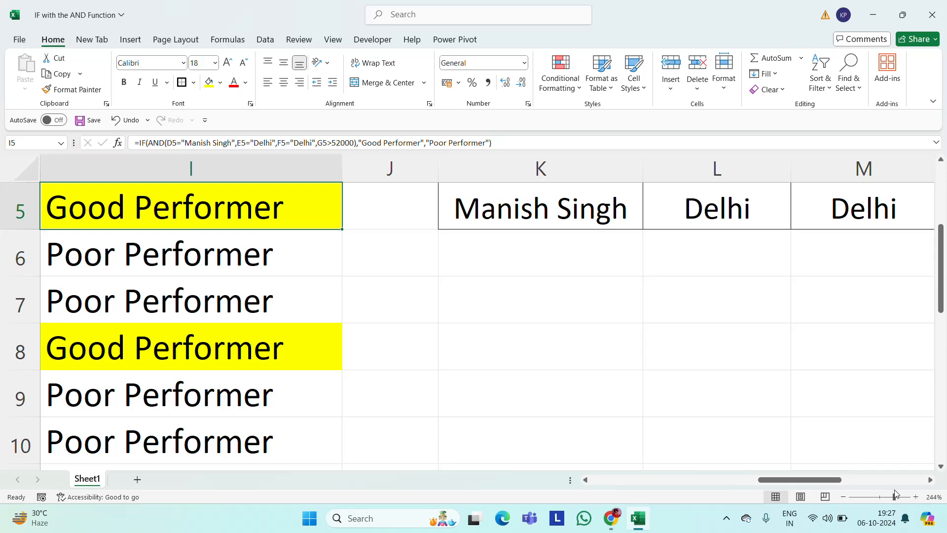
{"action": "mouse_move", "coordinate": [894, 497]}
{"action": "left_mouse_down"}
{"action": "mouse_move", "coordinate": [867, 497]}
{"action": "mouse_move", "coordinate": [883, 499]}
{"action": "left_mouse_up"}
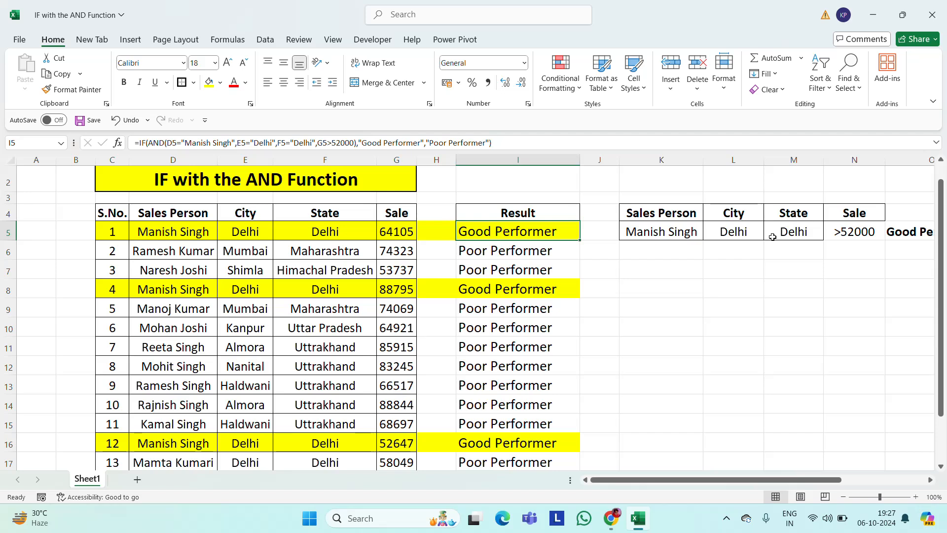
Step: Recheck record 1's values in row 5 against the criteria in K5:N5 and the rating label in O5
{"action": "key", "text": "Right"}
{"action": "key", "text": "Right"}
{"action": "key", "text": "Right"}
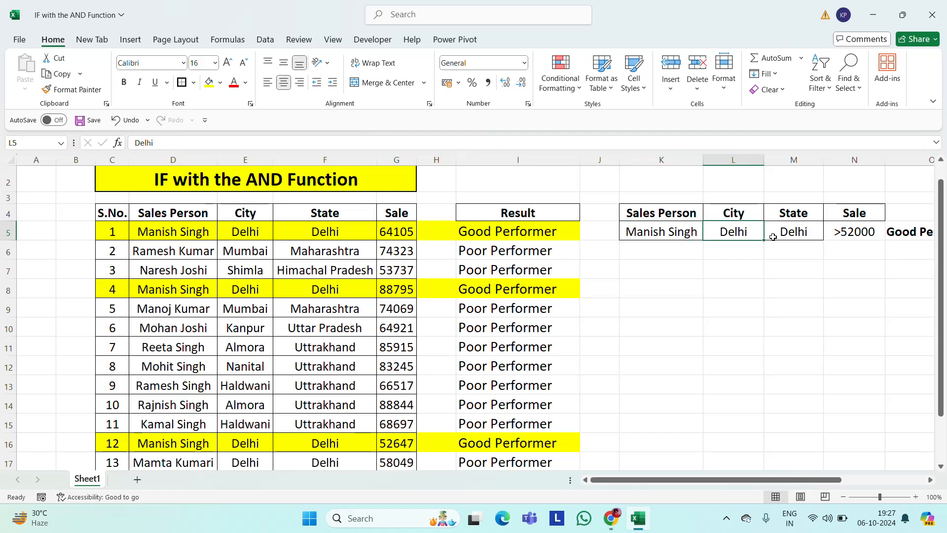
{"action": "key", "text": "Left"}
{"action": "key", "text": "Left"}
{"action": "key", "text": "Left"}
{"action": "key", "text": "Left"}
{"action": "key", "text": "Left"}
{"action": "key", "text": "Left"}
{"action": "key", "text": "Left"}
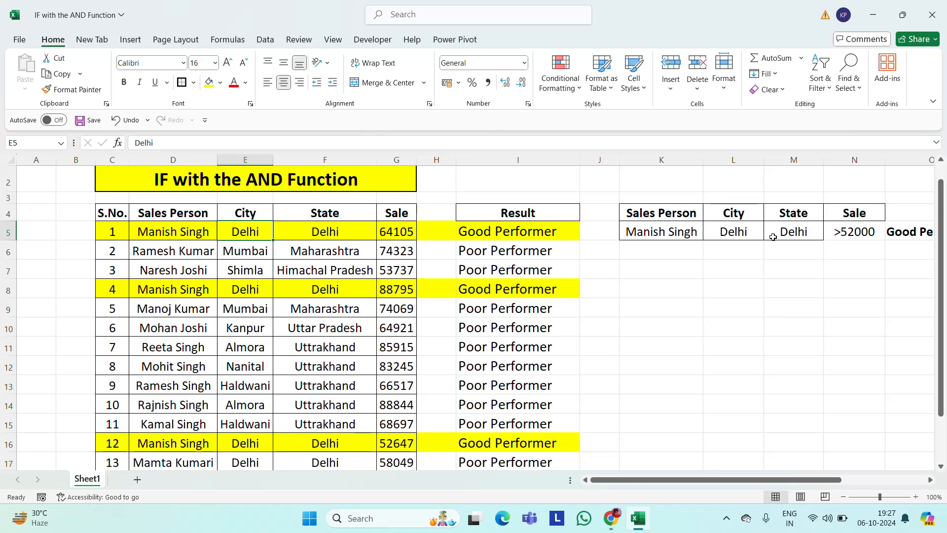
{"action": "key", "text": "Right"}
{"action": "key", "text": "Right"}
{"action": "key", "text": "Right"}
{"action": "key", "text": "Right"}
{"action": "key", "text": "Right"}
{"action": "key", "text": "Right"}
{"action": "key", "text": "Right"}
{"action": "key", "text": "Right"}
{"action": "key", "text": "Right"}
{"action": "key", "text": "Right"}
{"action": "key", "text": "Right"}
{"action": "key", "text": "Right"}
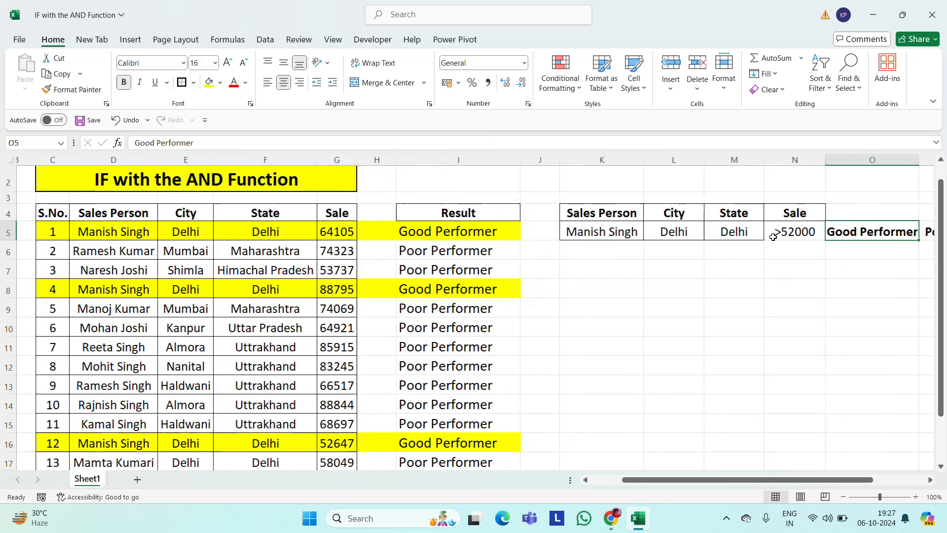
Step: Look over the criteria headings in K4:N4 and return to the start of row 4
{"action": "key", "text": "Left"}
{"action": "key", "text": "Left"}
{"action": "key", "text": "Left"}
{"action": "key", "text": "Left"}
{"action": "key", "text": "Left"}
{"action": "key", "text": "Left"}
{"action": "key", "text": "Up"}
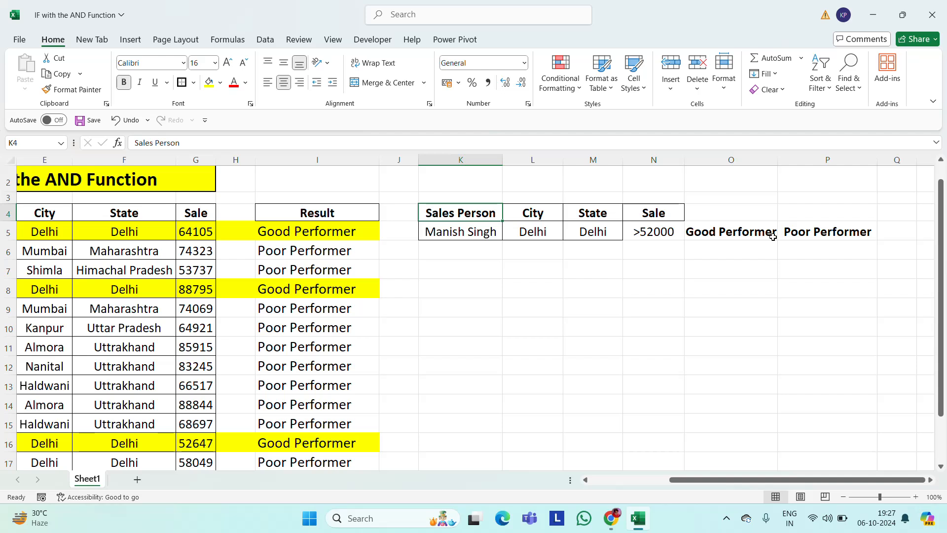
{"action": "key", "text": "Right"}
{"action": "key", "text": "Right"}
{"action": "key", "text": "Right"}
{"action": "key", "text": "Right"}
{"action": "key", "text": "Right"}
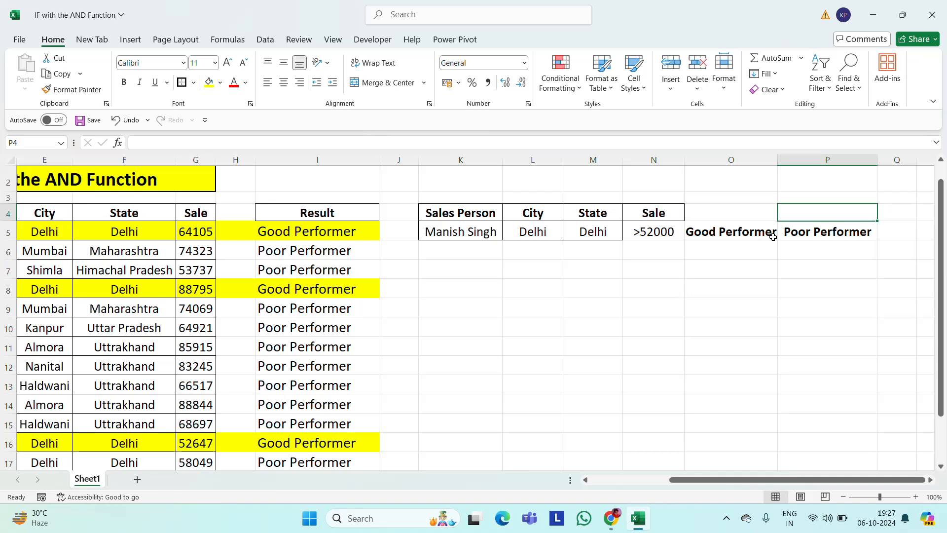
{"action": "key", "text": "Left"}
{"action": "key", "text": "Left"}
{"action": "key", "text": "Home"}
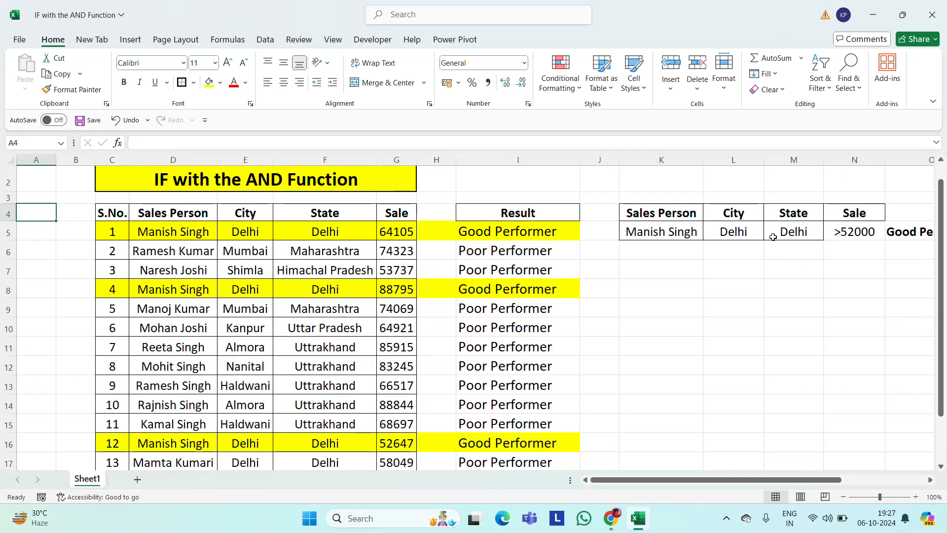